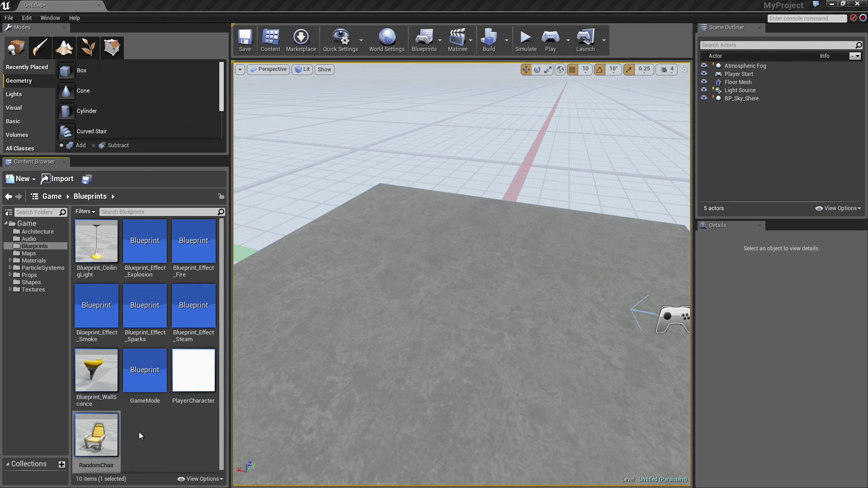
Drag a RandomChair from the Content Browser into the level and rotate it about Z
left_click(104, 435)
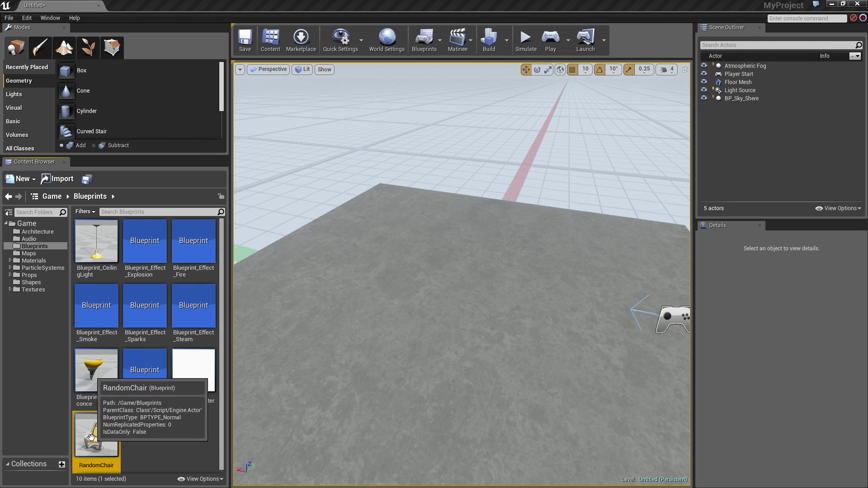
left_click_drag(96, 434, 467, 301)
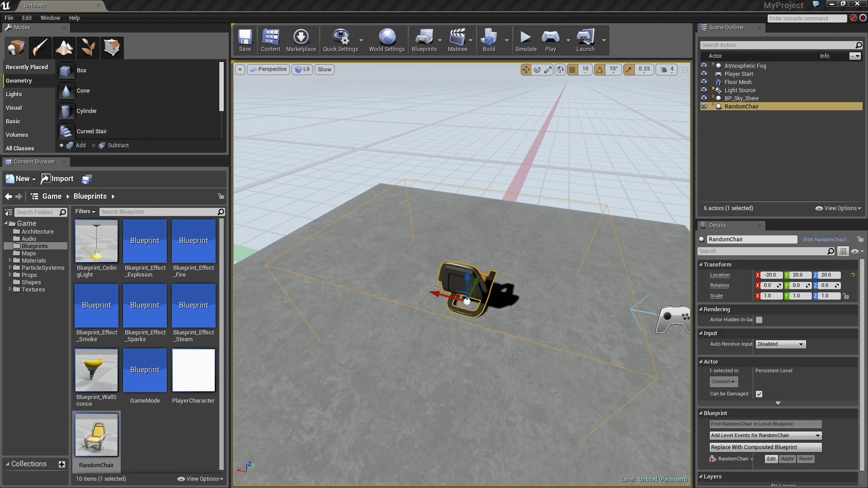
key("e")
left_click_drag(497, 333, 413, 309)
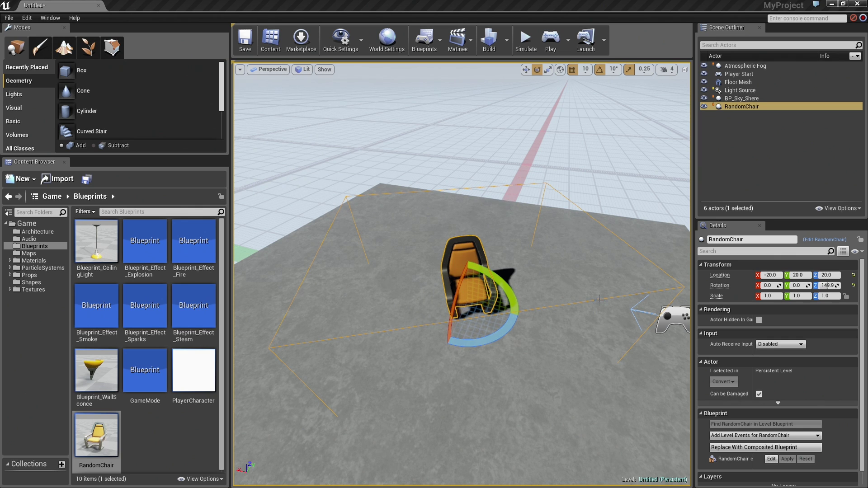
right_click_drag(578, 302, 566, 294)
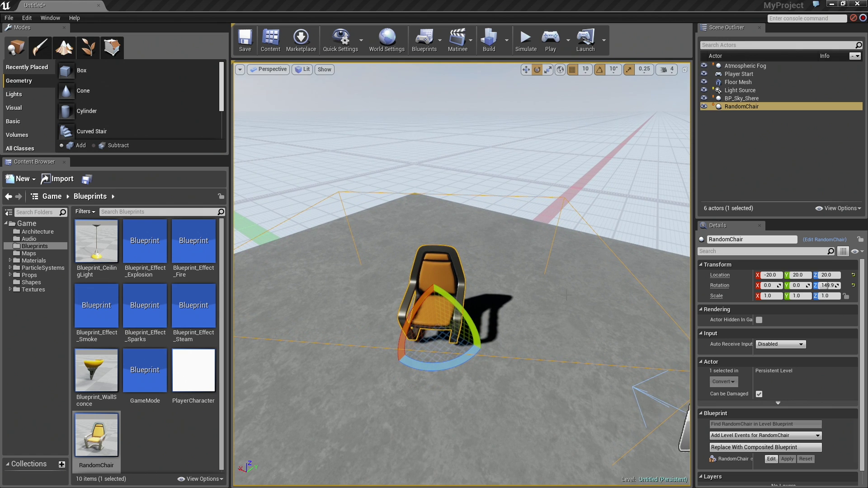
Open the RandomChair Blueprint and centre its ConstructionScript graph's entry node, selecting StaticMesh1
left_click(820, 241)
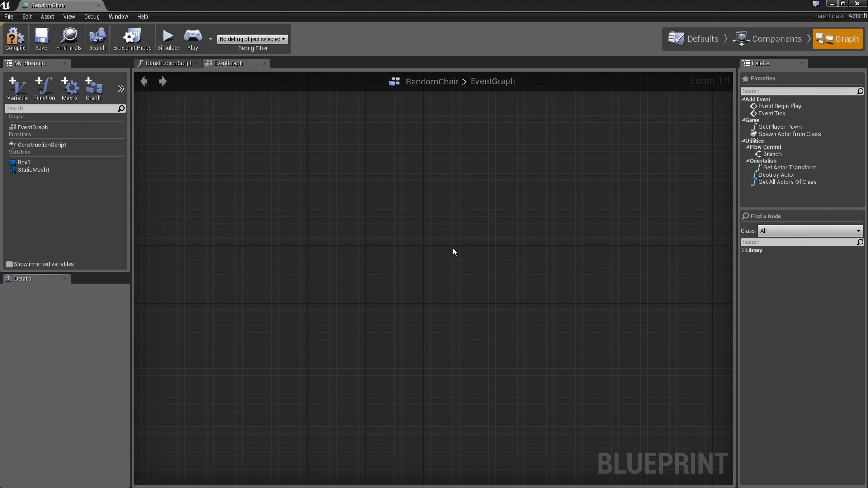
left_click(167, 63)
right_click_drag(260, 139, 441, 335)
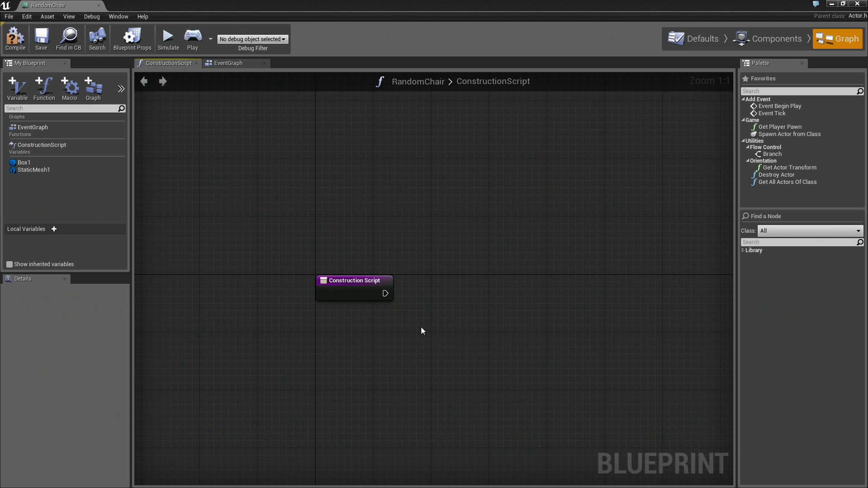
left_click(28, 169)
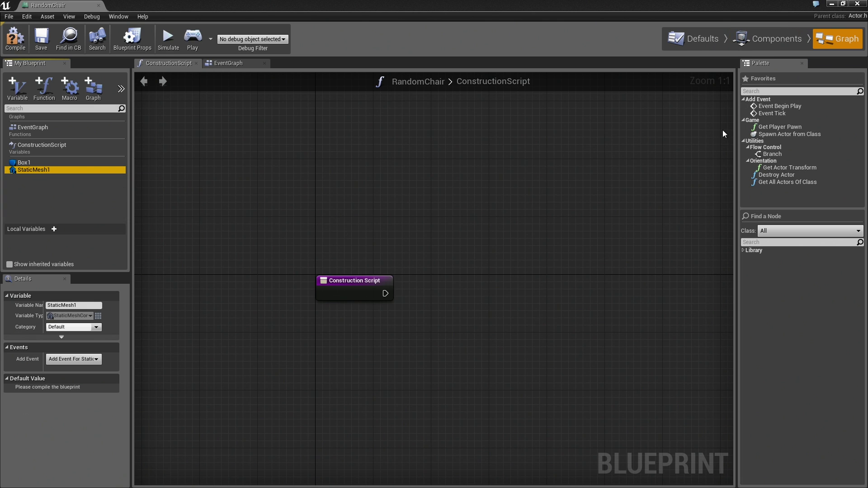
In Components mode, rename the [ROOT] StaticMesh1 component to 'Chair'
left_click(780, 40)
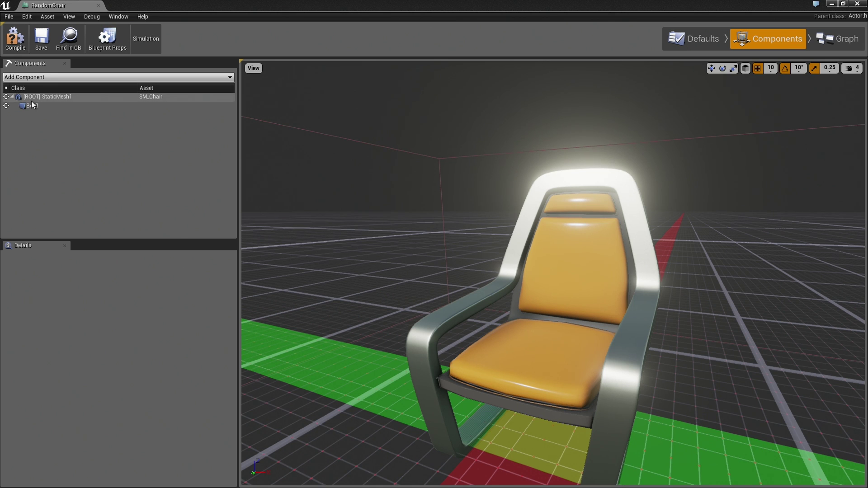
left_click(43, 97)
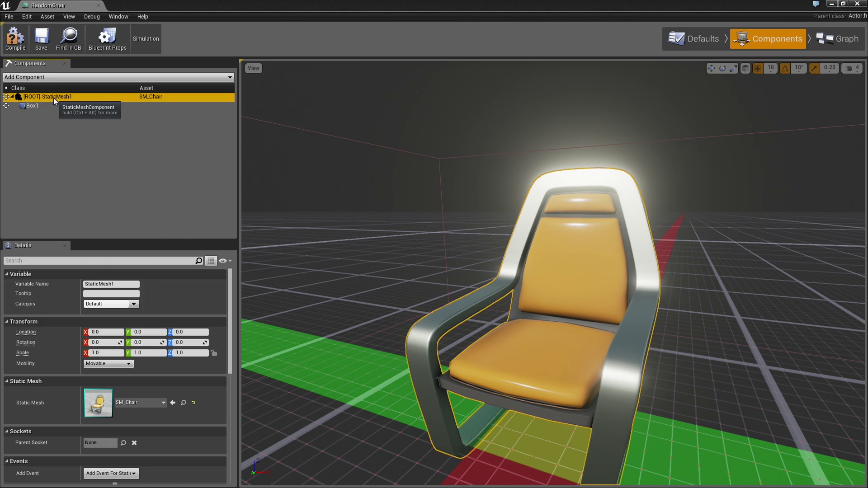
right_click(55, 96)
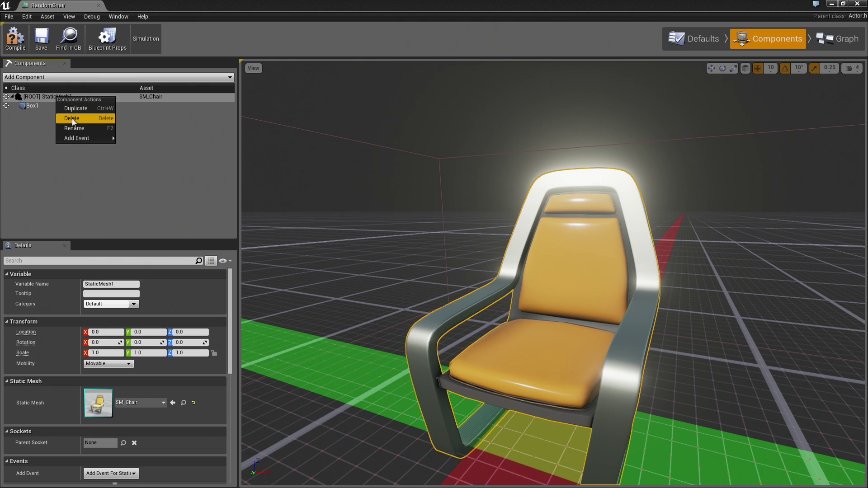
left_click(78, 130)
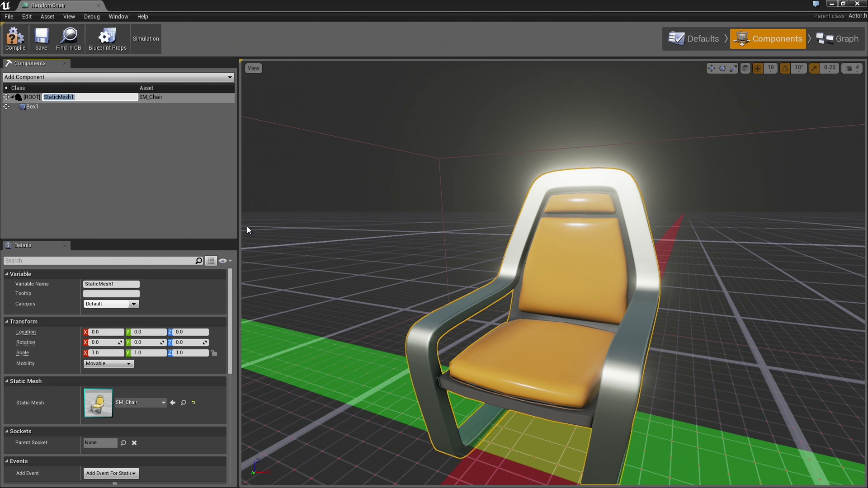
type("Chair")
key("Return")
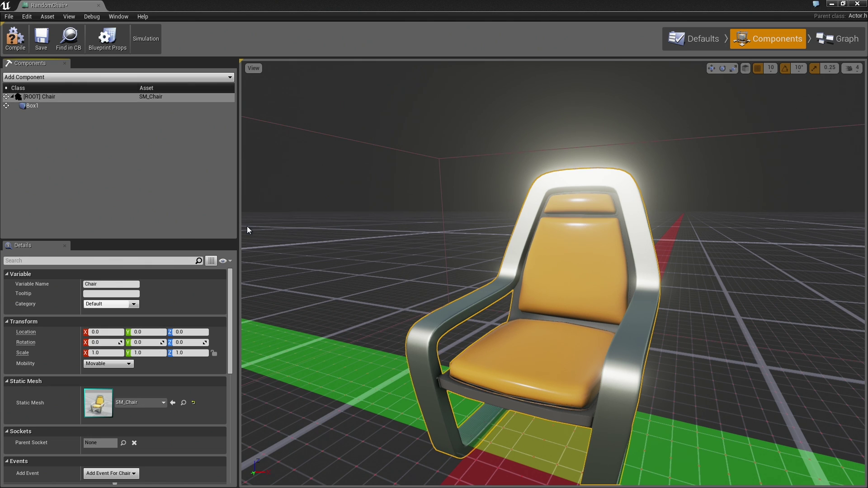
Add a Chair getter to the construction script and connect it to a new Create Dynamic Material Instance node
left_click(839, 39)
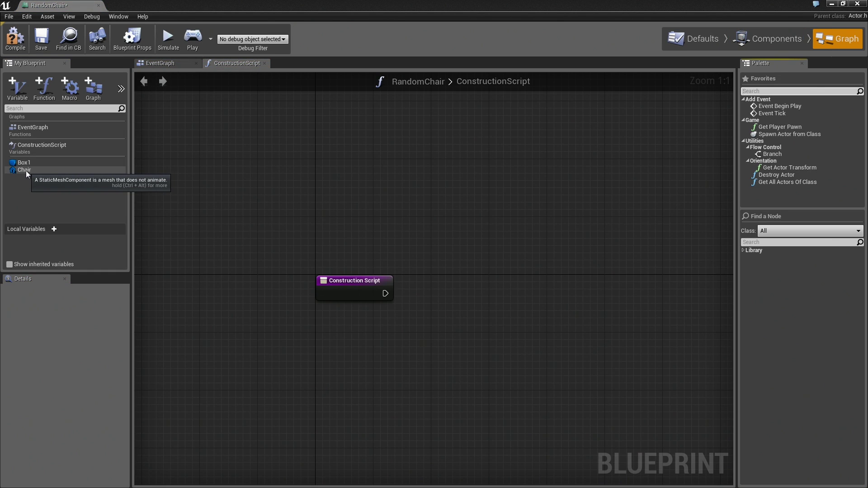
left_click_drag(26, 170, 357, 330)
left_click(370, 341)
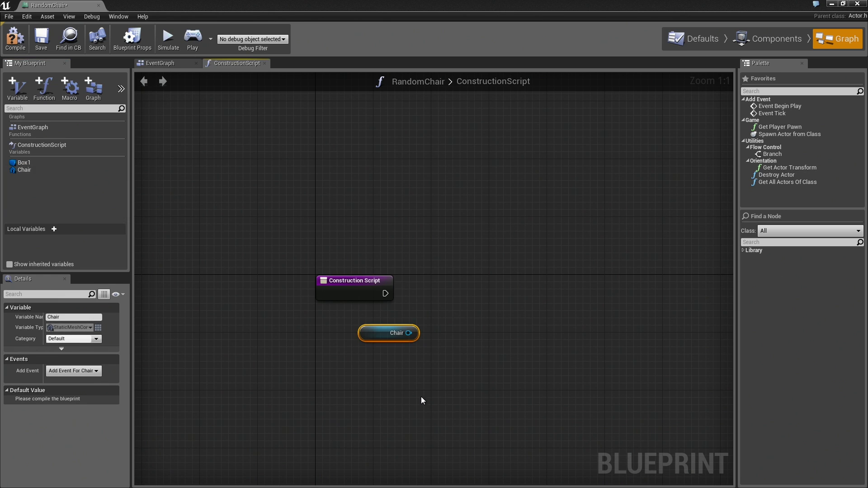
left_click_drag(371, 335, 342, 349)
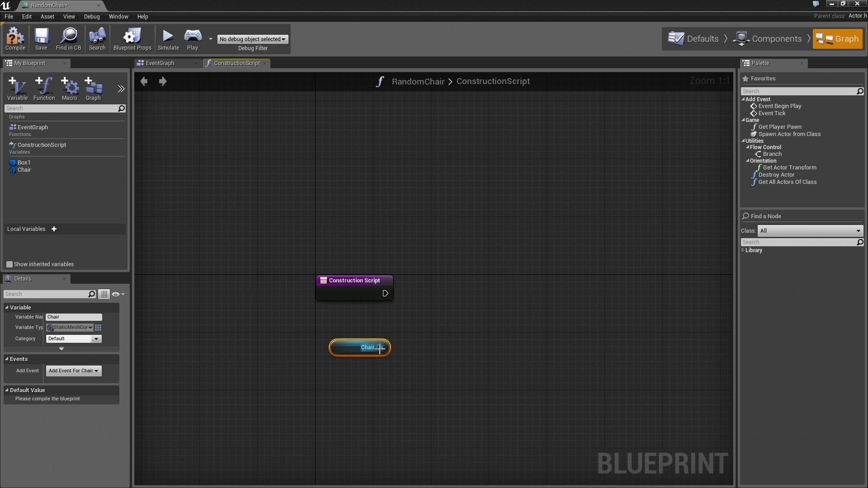
left_click_drag(380, 347, 459, 305)
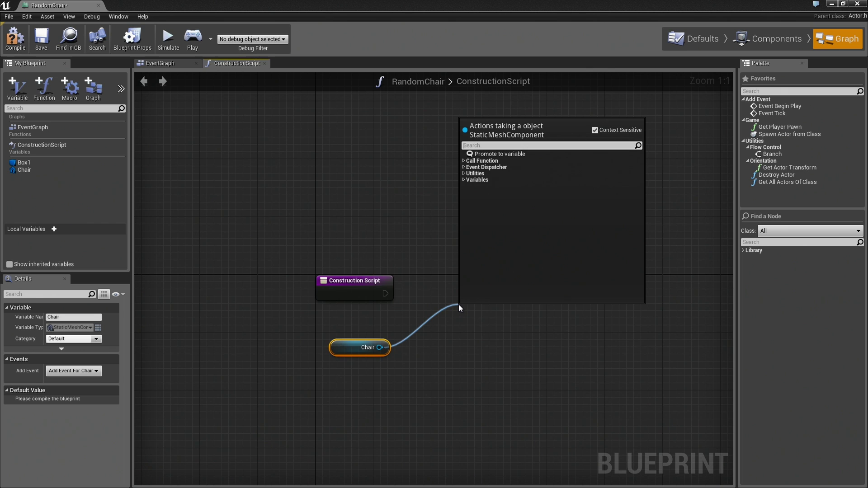
type("dynamic")
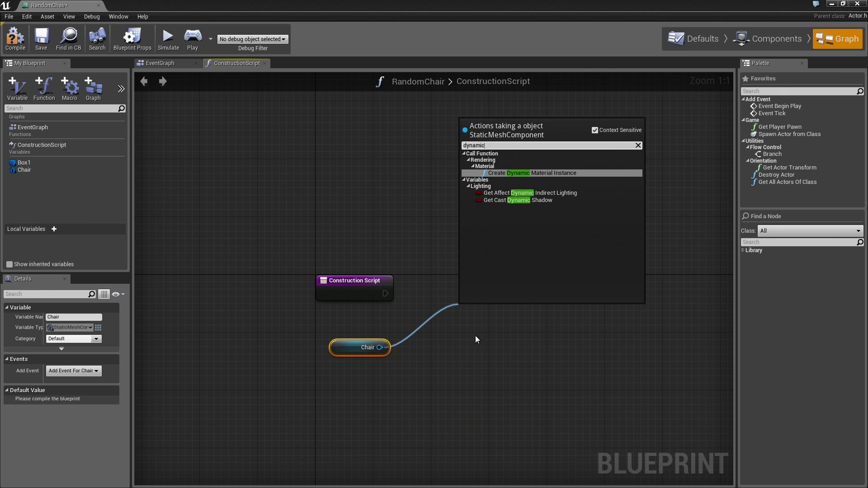
left_click(519, 173)
left_click_drag(518, 313, 548, 283)
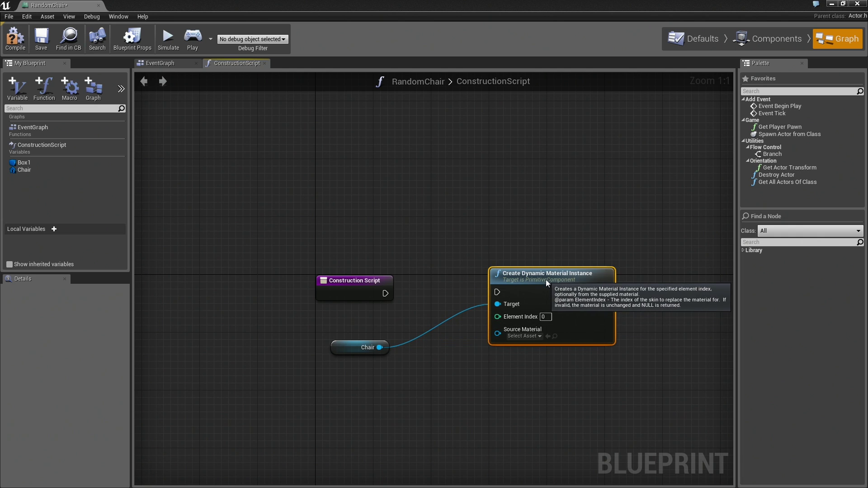
Wire the Construction Script execution pin into Create Dynamic Material Instance
left_click_drag(384, 293, 498, 292)
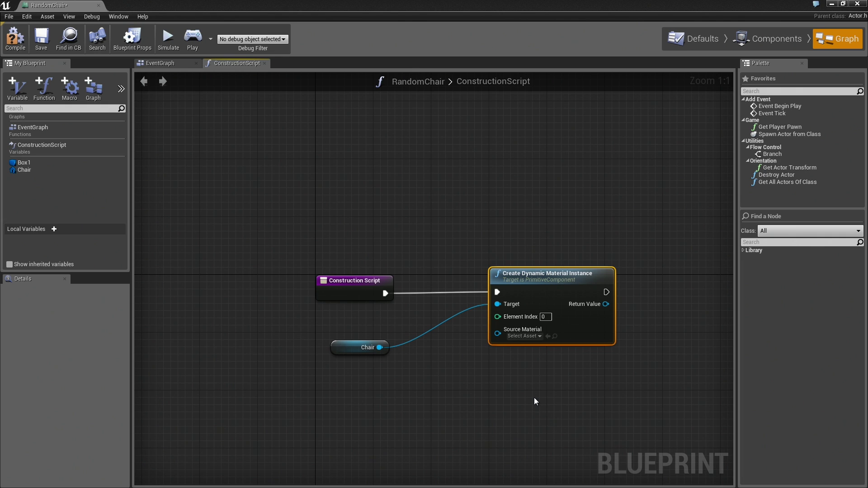
right_click_drag(535, 402, 432, 306)
left_click_drag(444, 279, 381, 285)
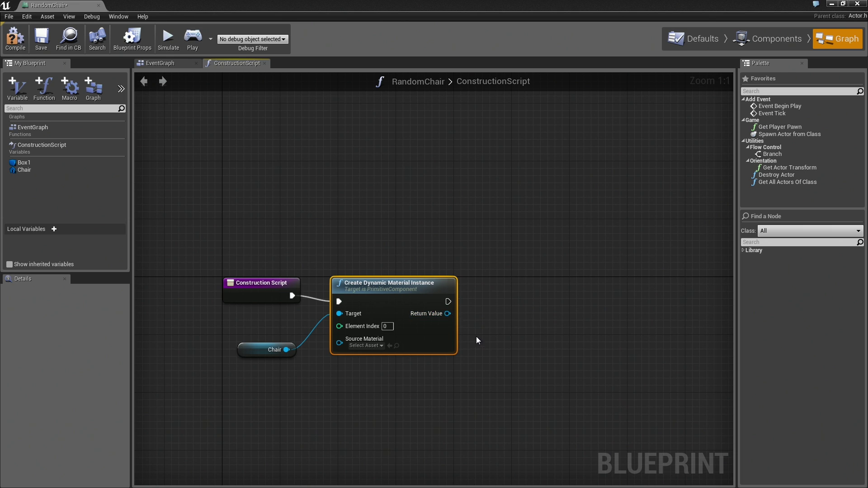
Promote the node's Return Value to a 'Dynamic Material' variable and compile the Blueprint
right_click(447, 313)
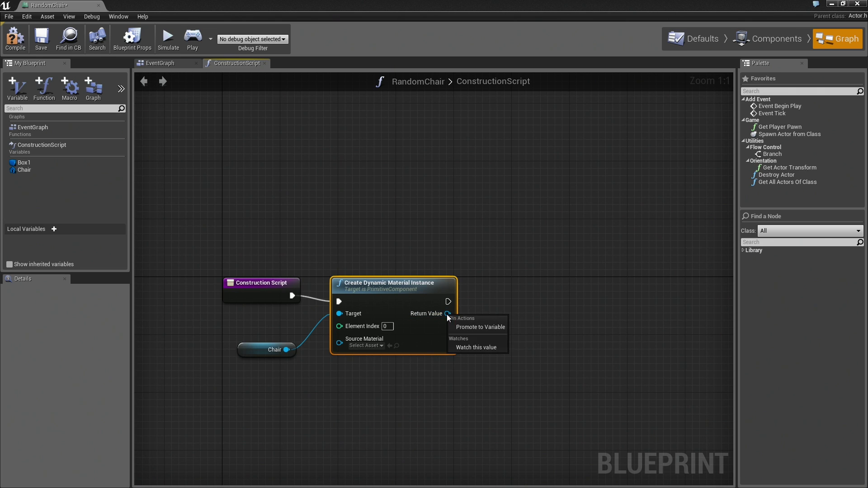
left_click(486, 327)
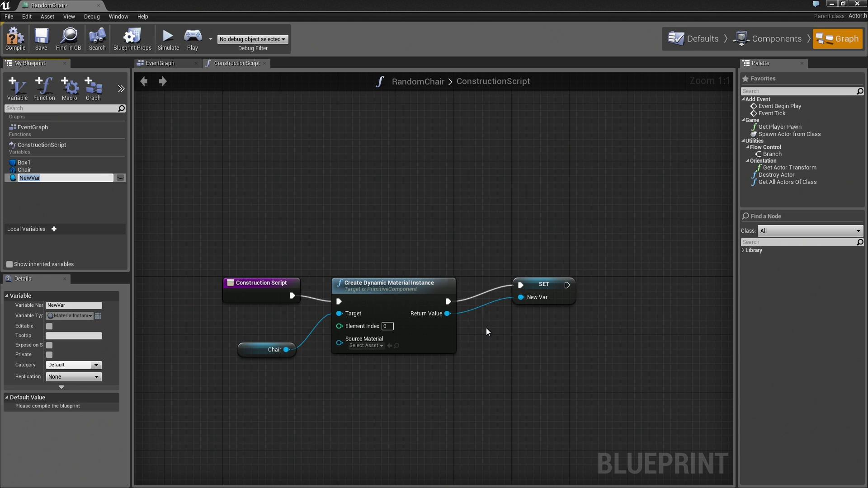
type("Dynamic Material")
key("Return")
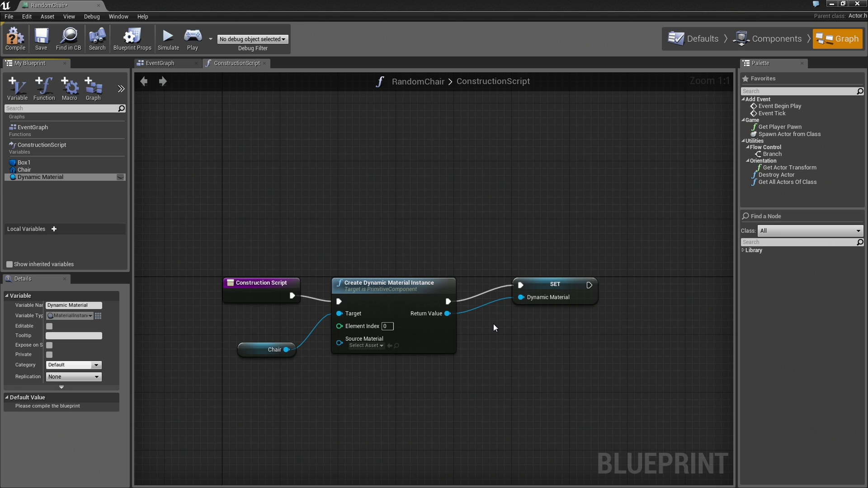
left_click(15, 38)
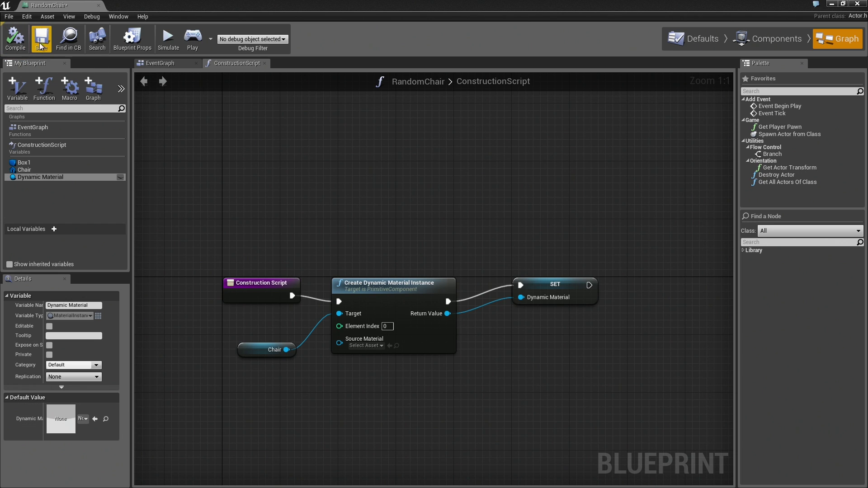
In the EventGraph, add an OnComponentBeginOverlap event for Box1 from its Collision events
left_click(170, 62)
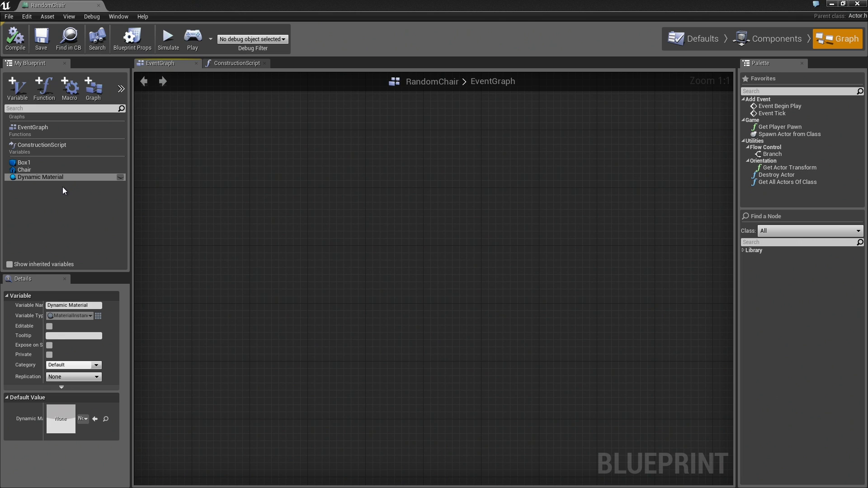
left_click(25, 162)
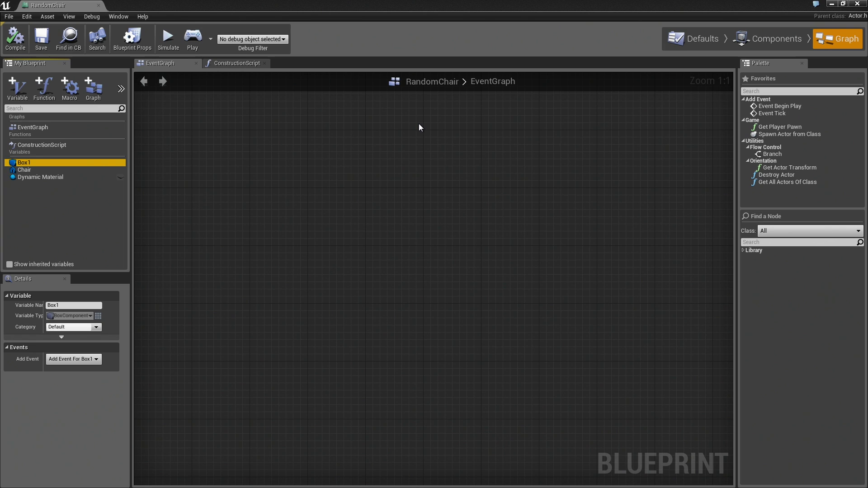
double_click(44, 163)
left_click(184, 209)
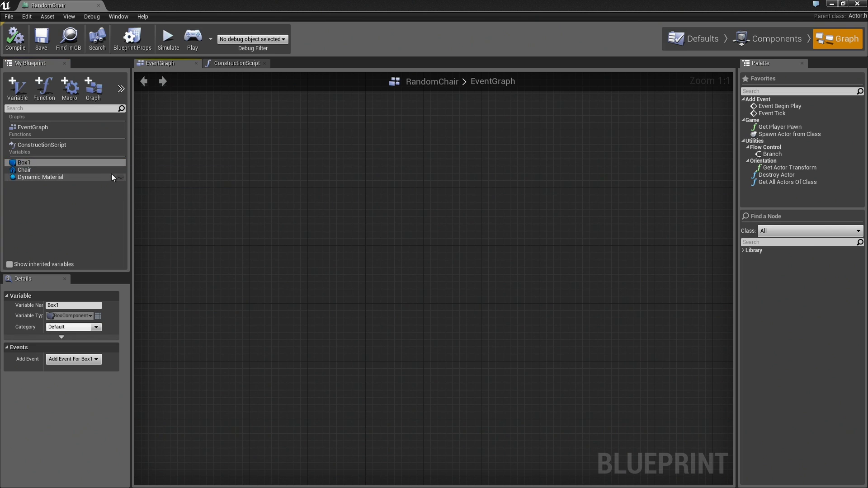
right_click(331, 197)
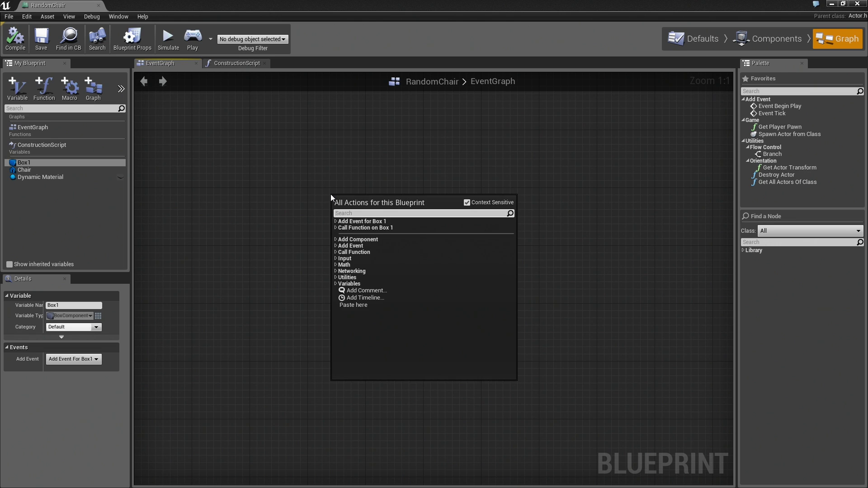
left_click(336, 221)
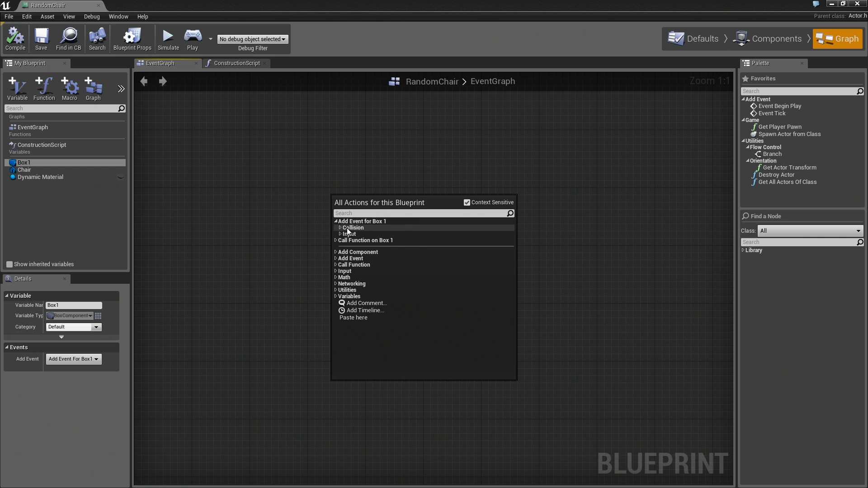
left_click(340, 227)
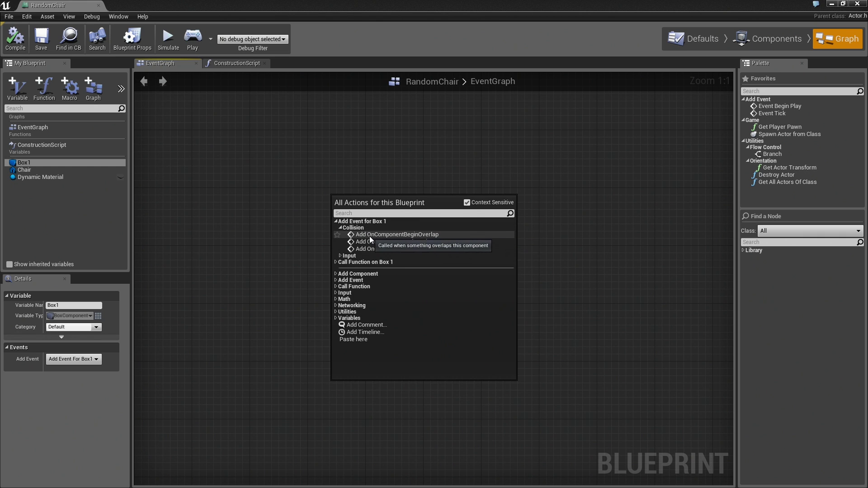
left_click(417, 234)
Add a Dynamic Material getter feeding a new Set Vector Parameter Value node beside the overlap event
right_click_drag(509, 238, 446, 241)
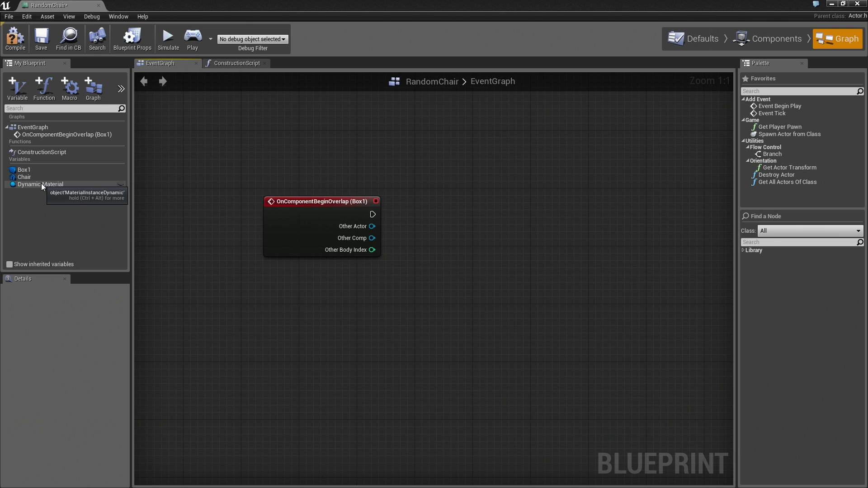
left_click_drag(42, 183, 365, 296)
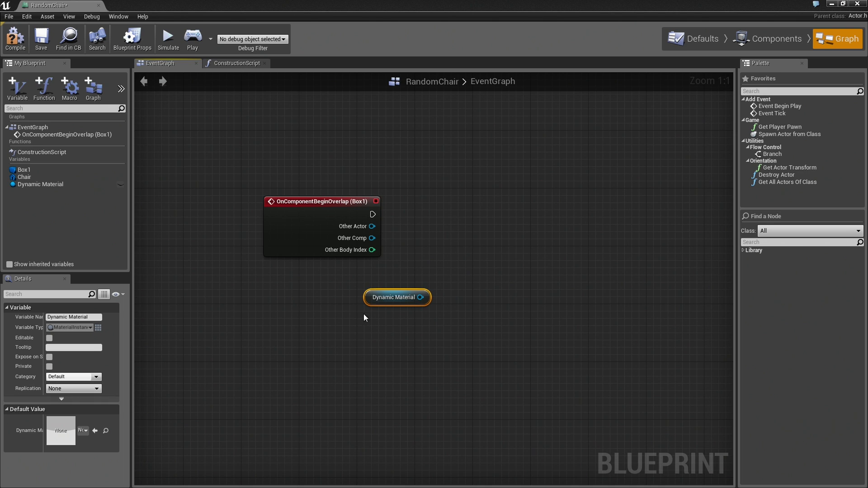
left_click_drag(397, 299, 475, 266)
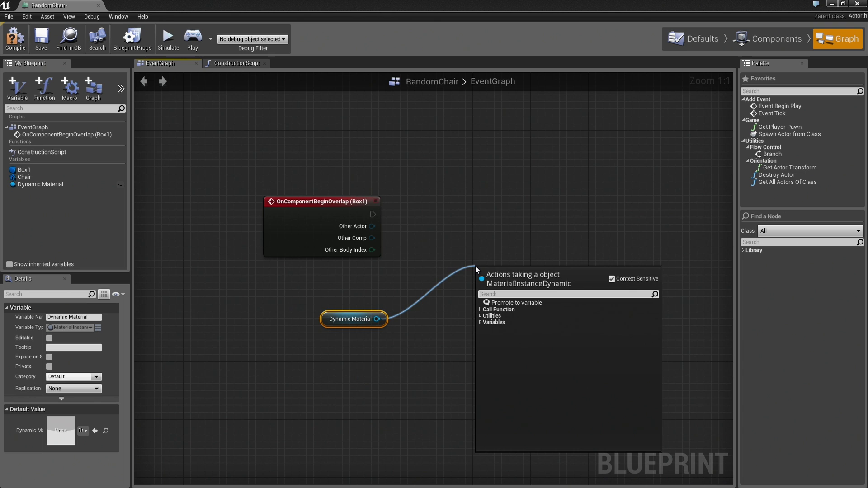
type("set vec")
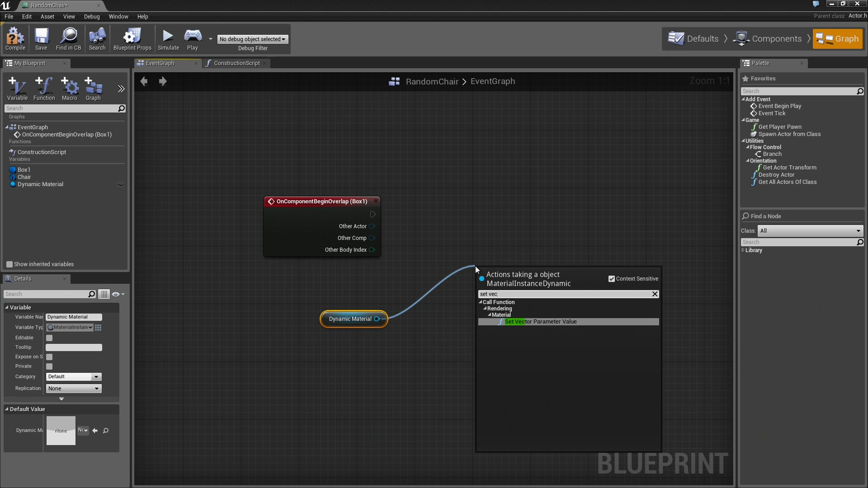
type("tor")
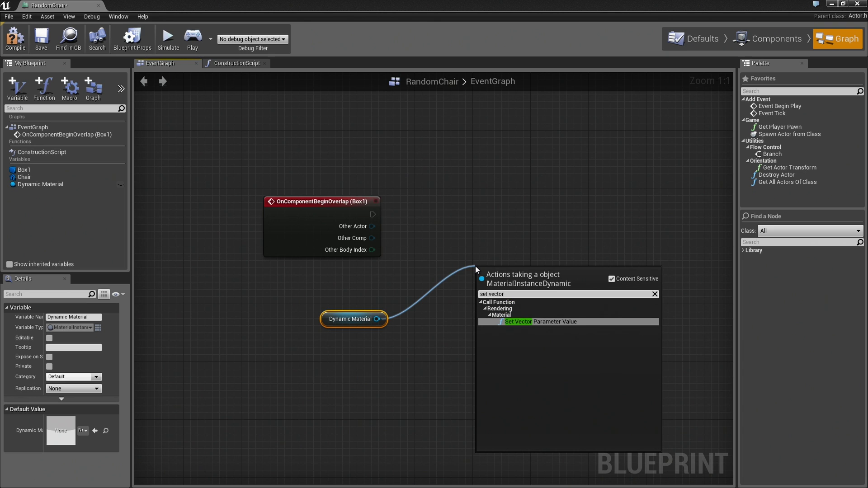
left_click(541, 321)
left_click_drag(530, 277, 559, 234)
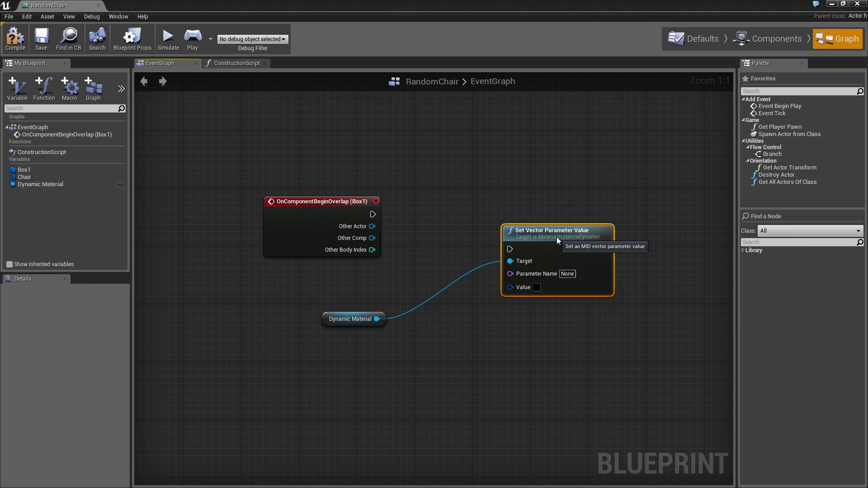
left_click(568, 274)
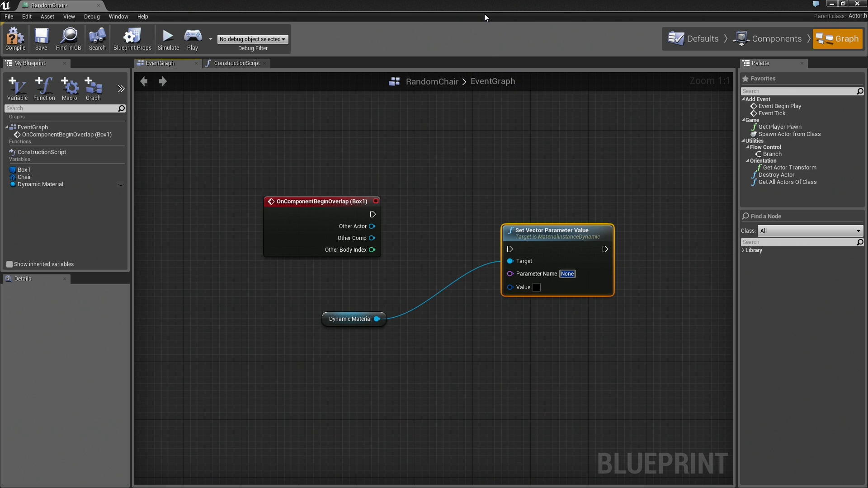
Open SM_Chair from the Chair component, then its M_Chair material, and select the ColorSeats parameter
left_click(766, 42)
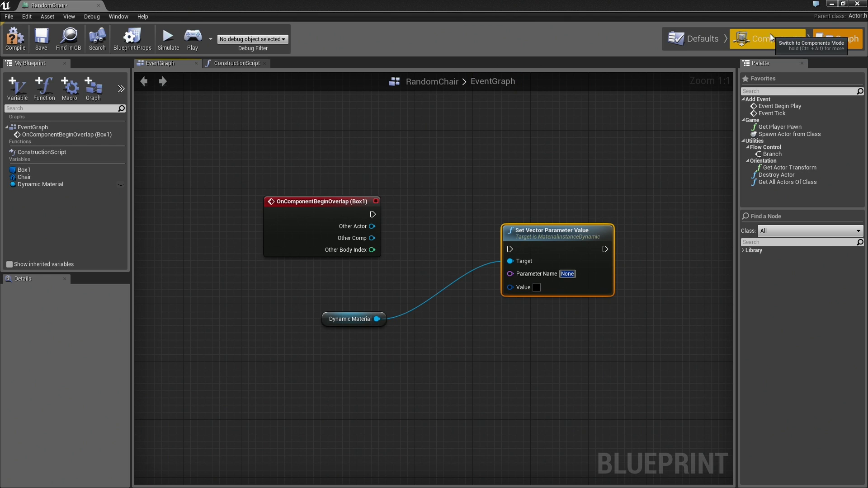
left_click(47, 98)
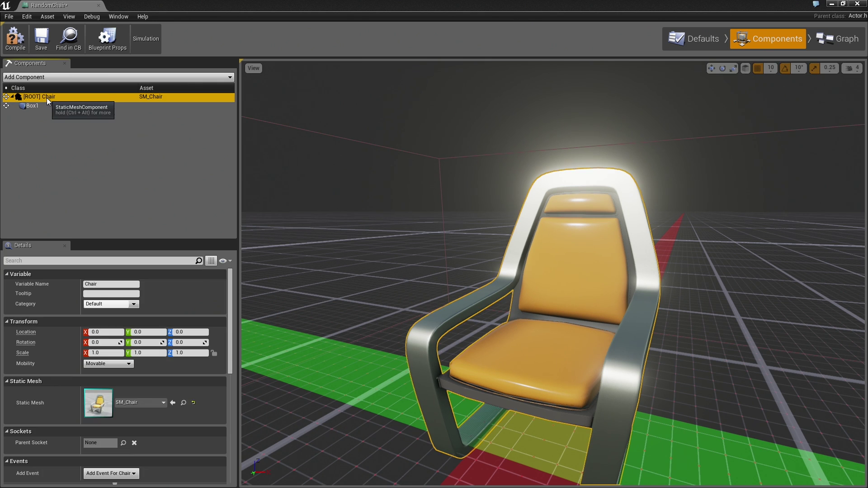
scroll(166, 391, "down", 10)
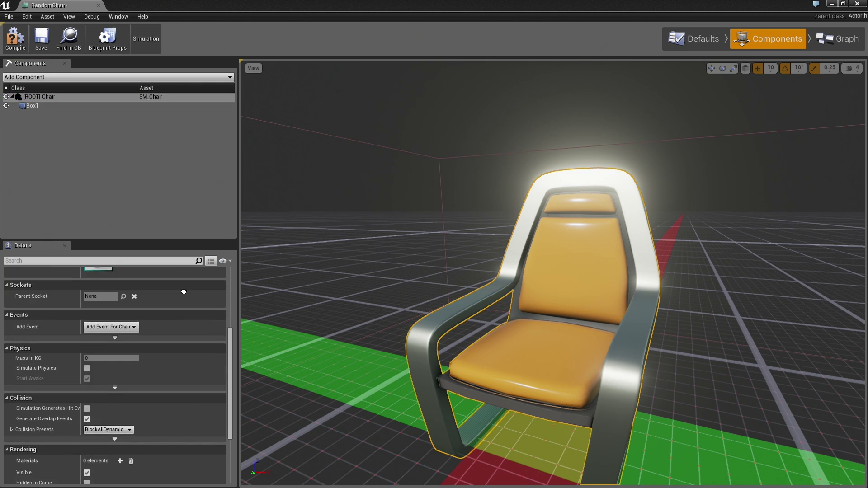
scroll(116, 373, "up", 8)
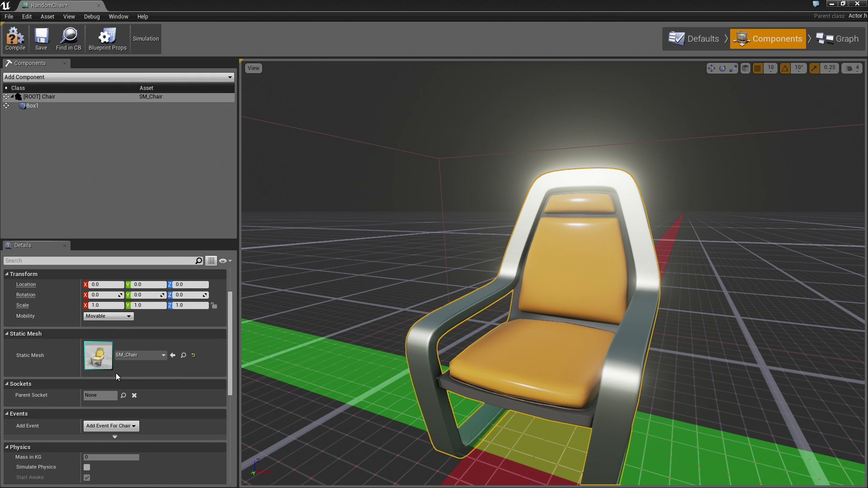
double_click(99, 357)
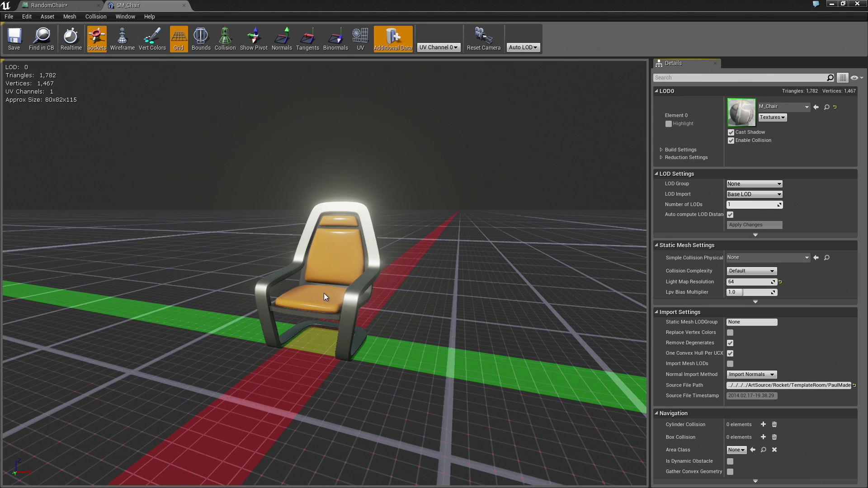
double_click(742, 112)
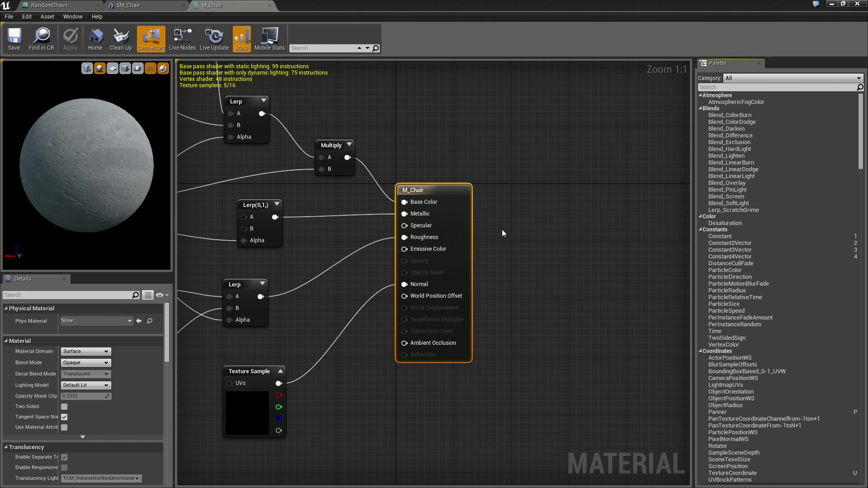
right_click_drag(502, 229, 553, 308)
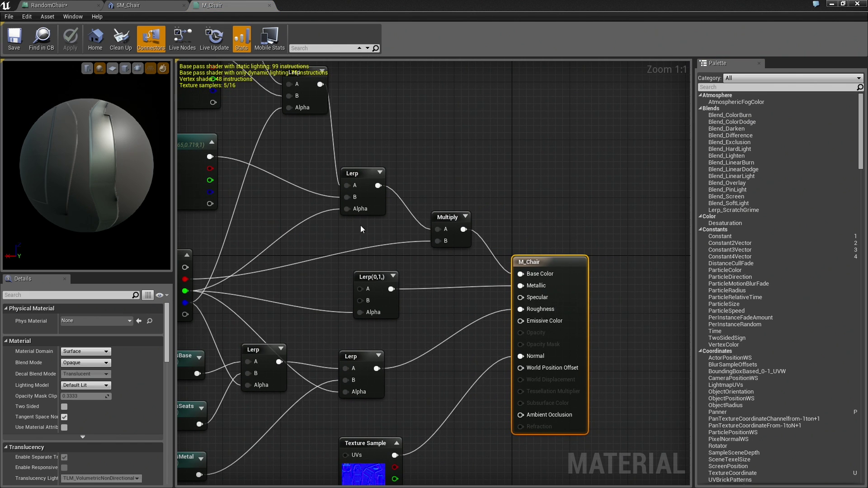
right_click_drag(360, 225, 512, 389)
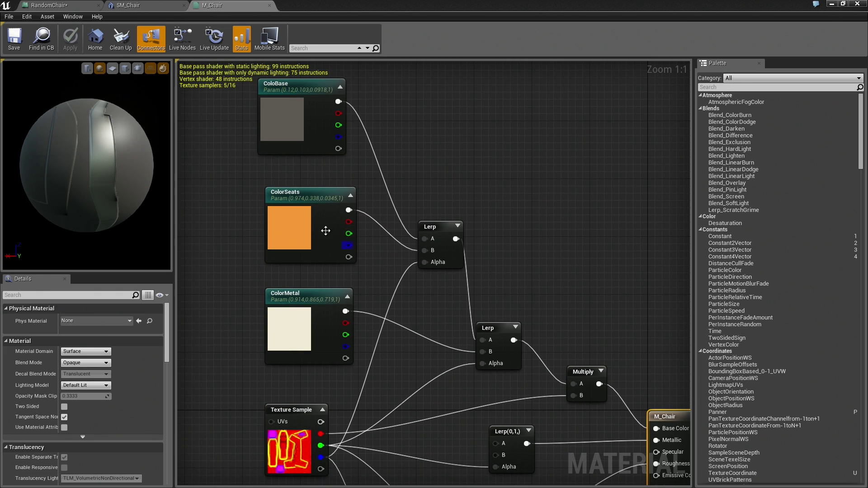
left_click(302, 209)
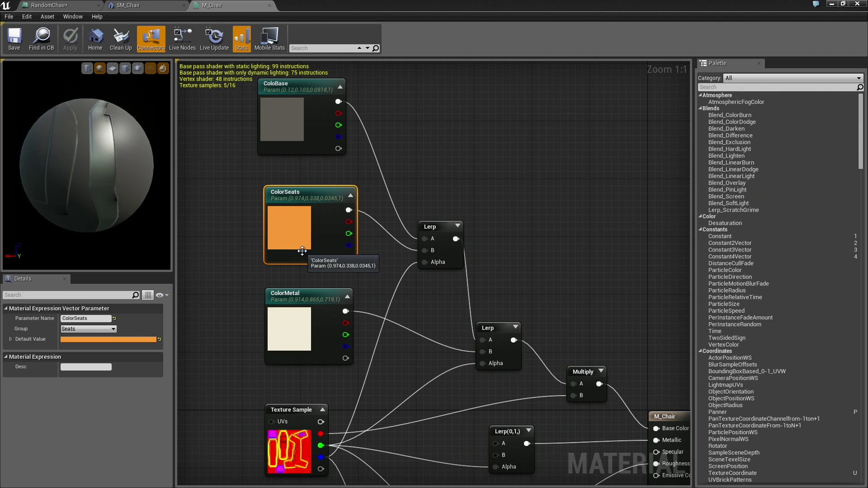
Back in the event graph, set the Set Vector Parameter Value node's Parameter Name to ColorSeats
left_click(62, 8)
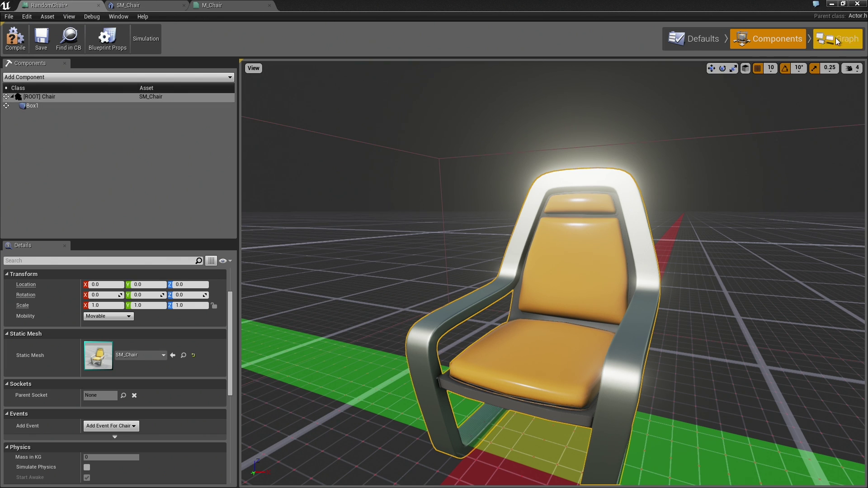
left_click(836, 39)
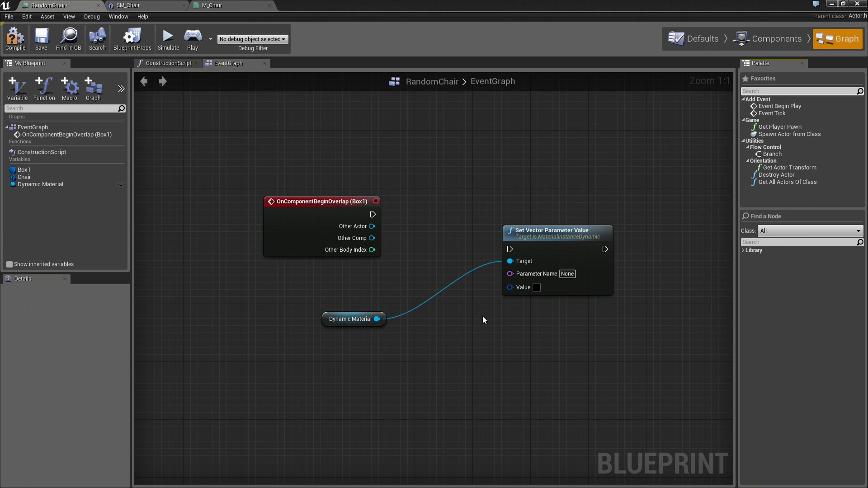
right_click_drag(483, 320, 494, 309)
left_click(609, 264)
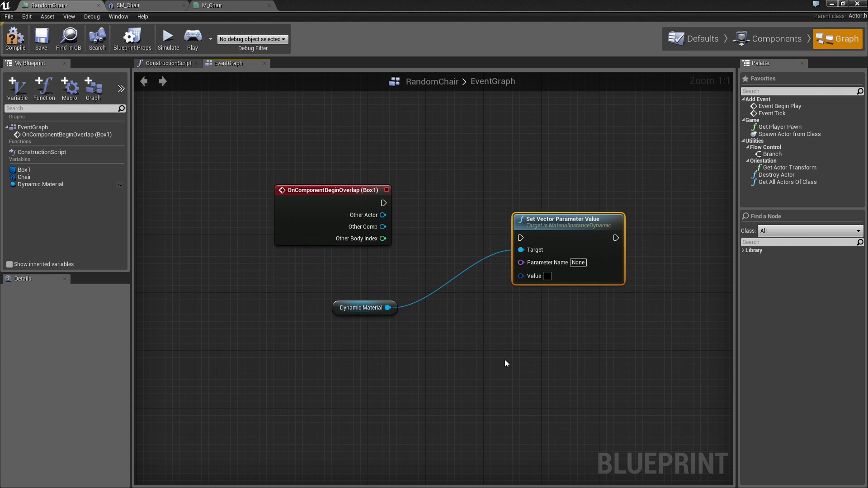
left_click(579, 262)
type("ColorSeats")
key("Return")
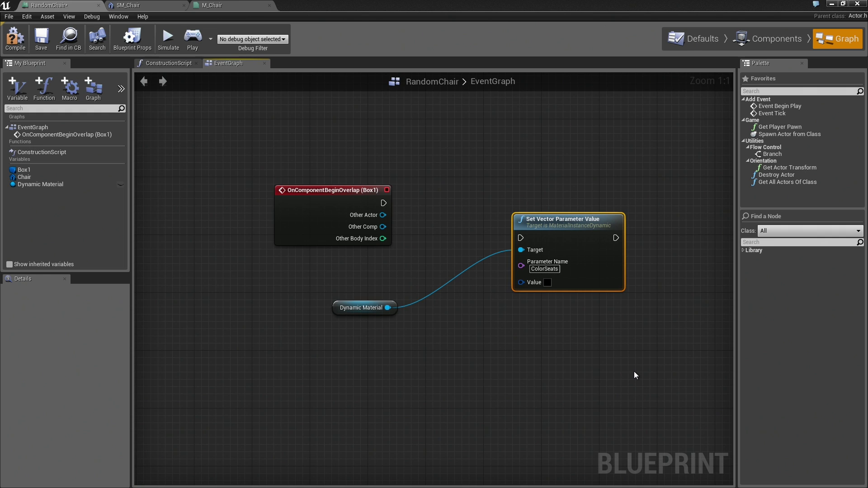
Set its Value to green 07F378FF and wire the overlap event's exec into it
left_click(547, 283)
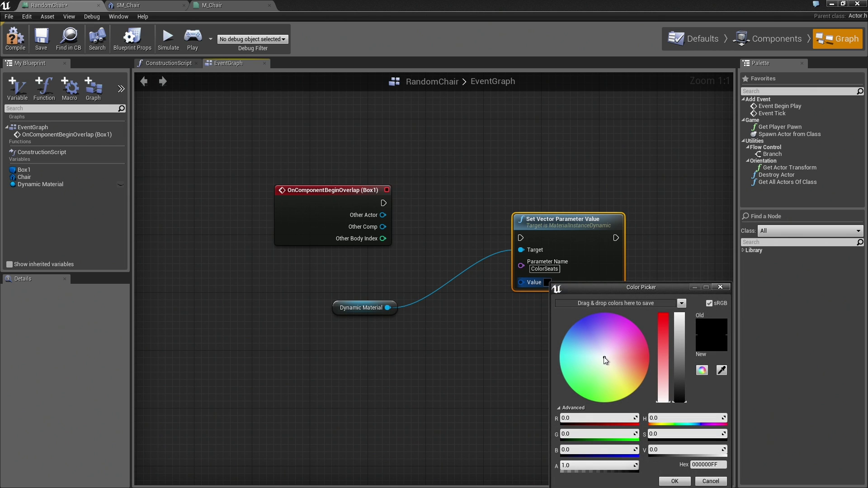
mouse_move(605, 358)
left_mouse_down()
mouse_move(569, 337)
mouse_move(571, 378)
left_mouse_up()
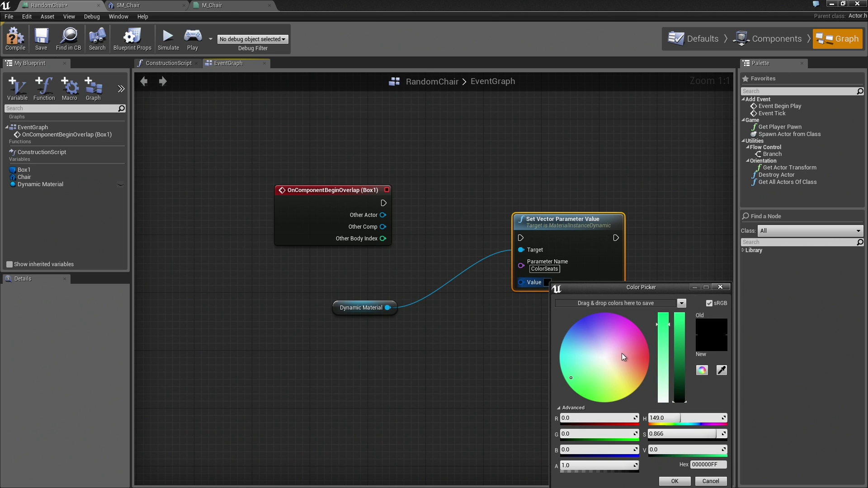
mouse_move(677, 327)
left_mouse_down()
mouse_move(664, 314)
mouse_move(679, 315)
left_mouse_up()
left_click(666, 322)
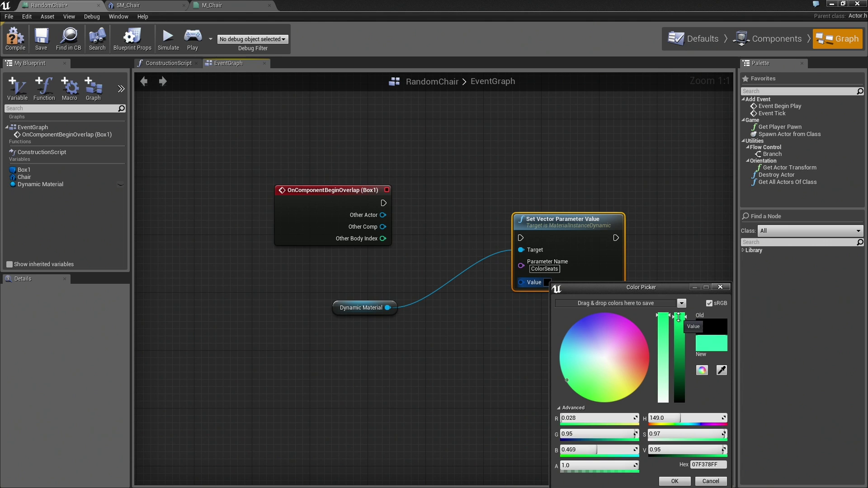
left_click(675, 482)
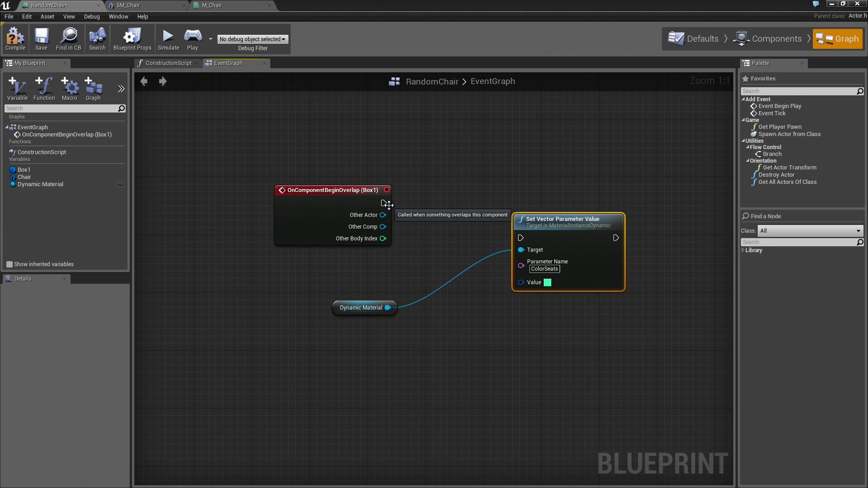
left_click_drag(383, 203, 520, 239)
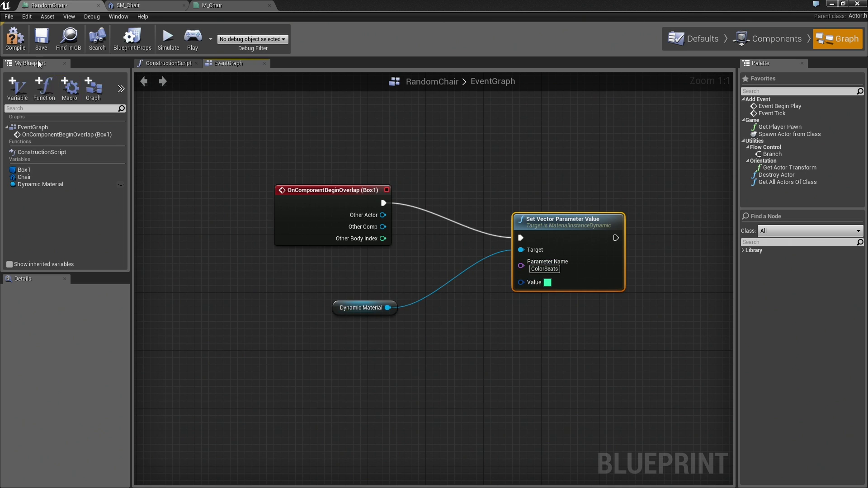
Save the RandomChair Blueprint and run a brief play test of the level
left_click(42, 41)
left_click_drag(319, 3, 867, 27)
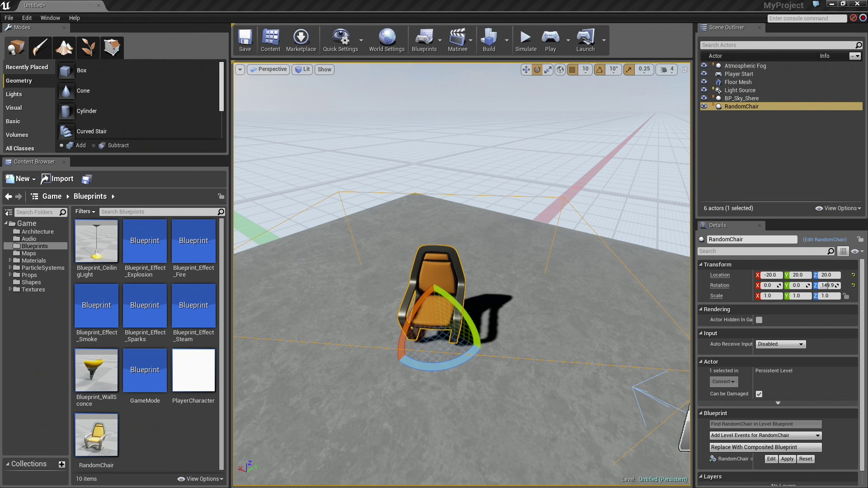
left_click_drag(569, 122, 588, 104)
left_click(550, 39)
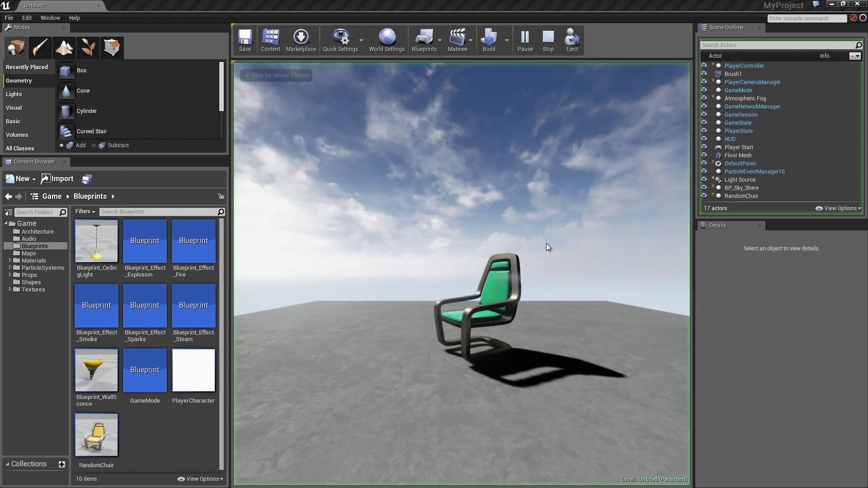
left_click(549, 246)
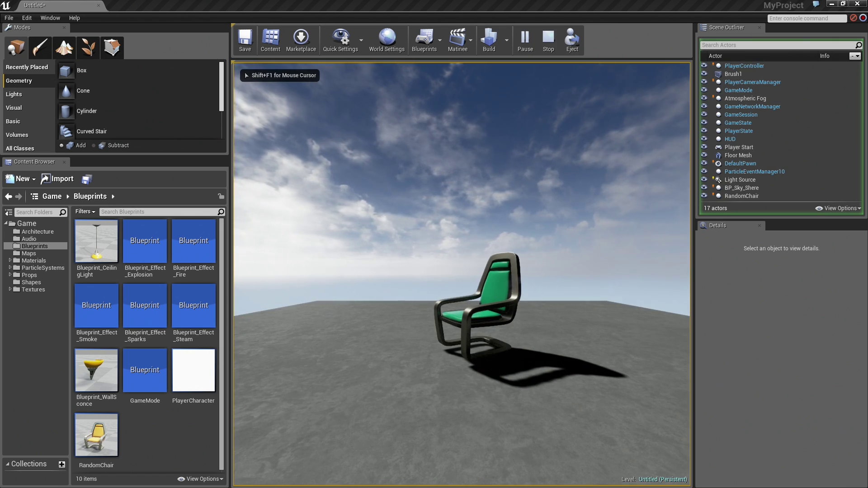
key("Escape")
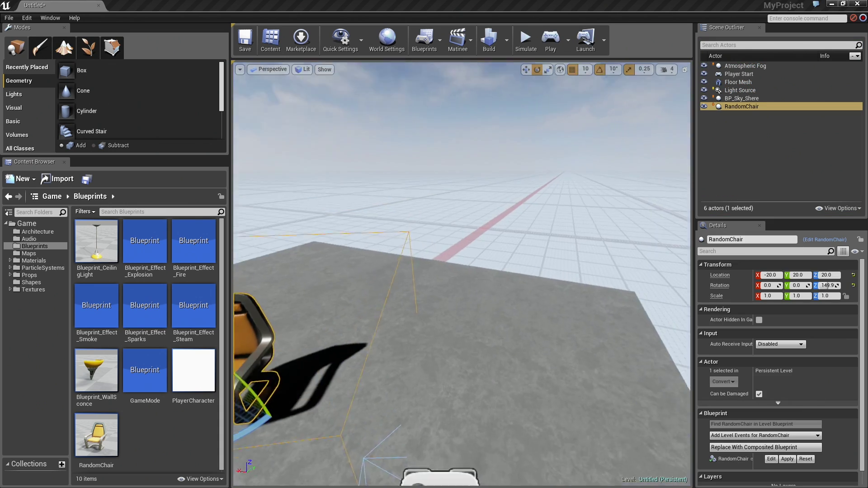
Move the RandomChair back along X to 180, in front of the Player Start
left_click(552, 270)
key("f")
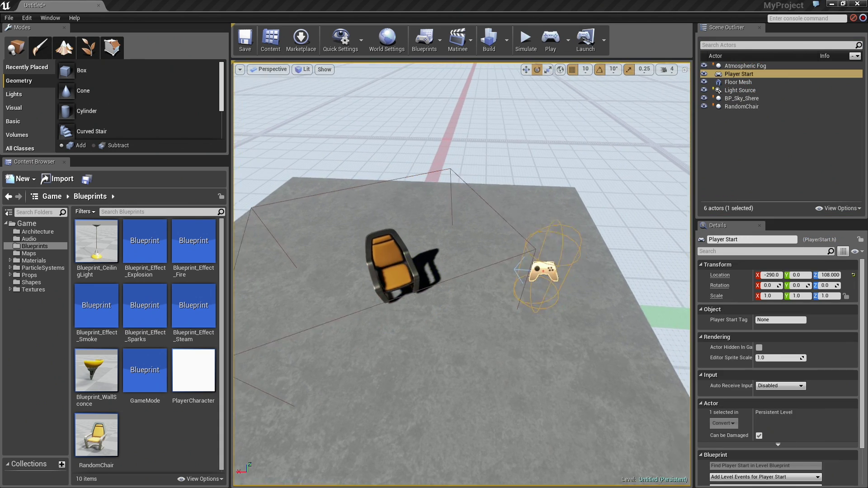
key("e")
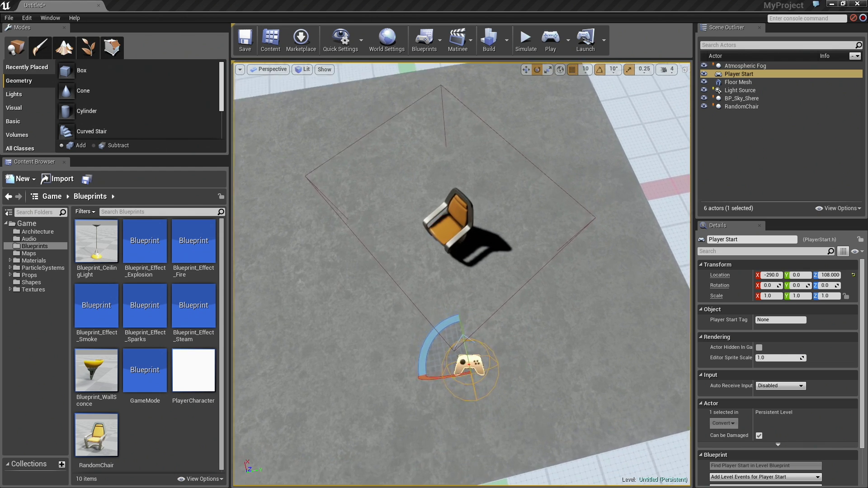
right_click_drag(543, 278, 521, 280)
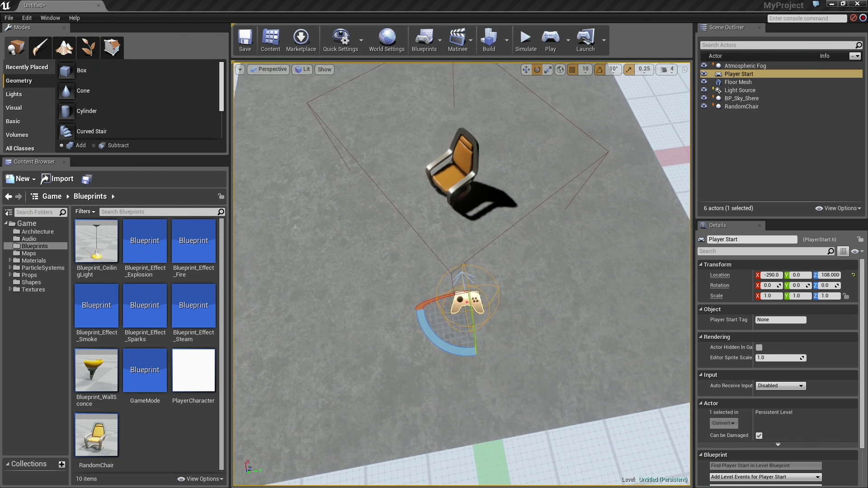
left_click(452, 174)
right_click_drag(454, 214, 453, 214)
key("w")
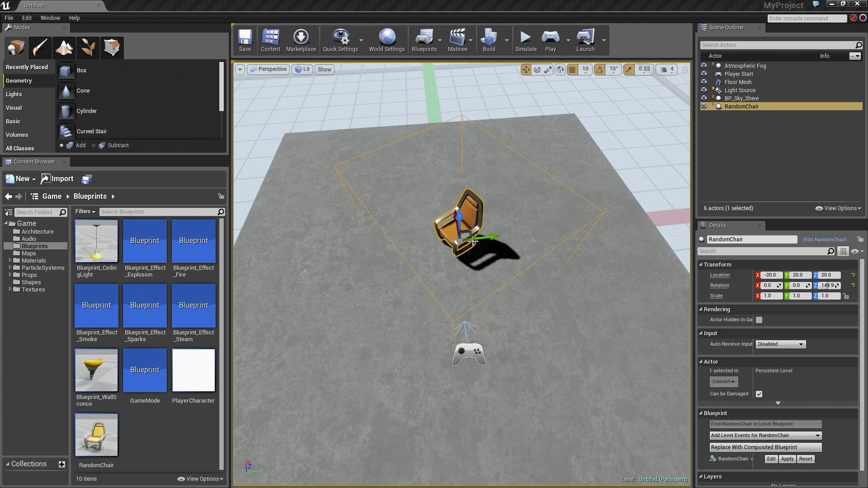
left_click_drag(453, 215, 446, 163)
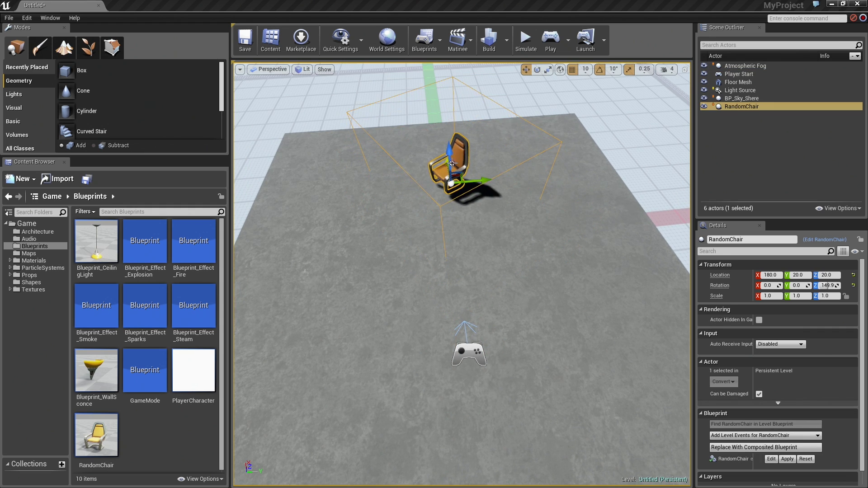
Play again, walk into the chair to turn its seats green, then return to the Blueprint editor
left_click(555, 43)
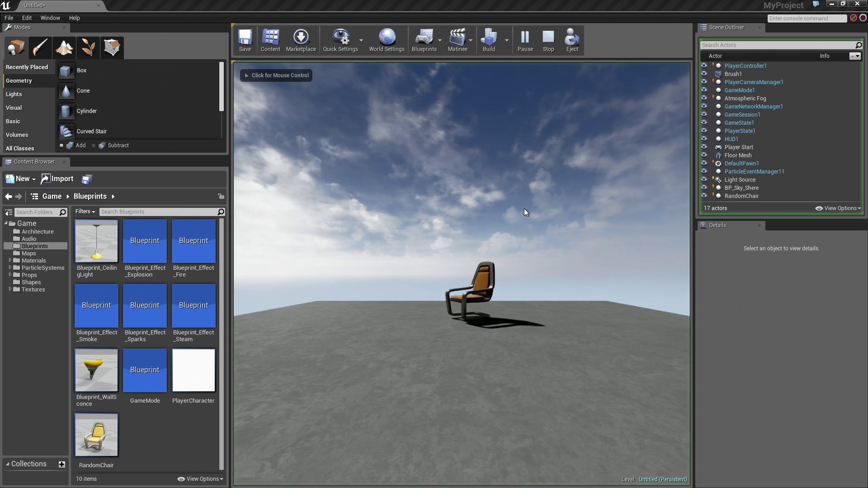
key("w")
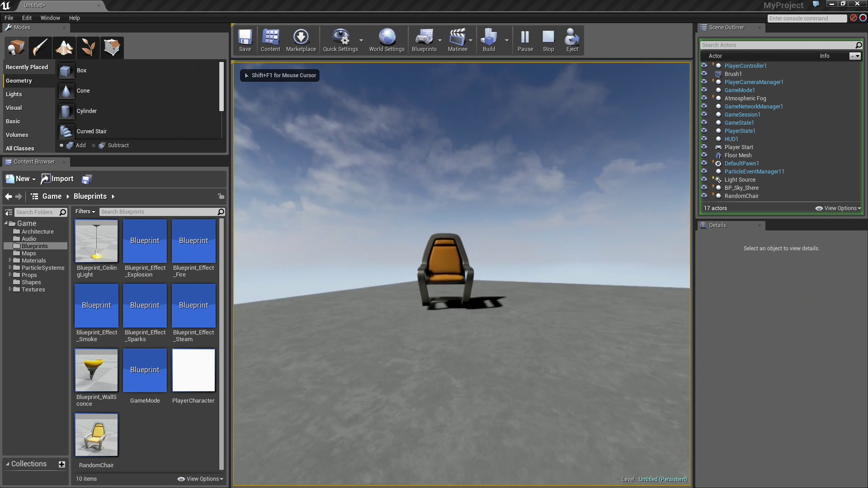
key("w")
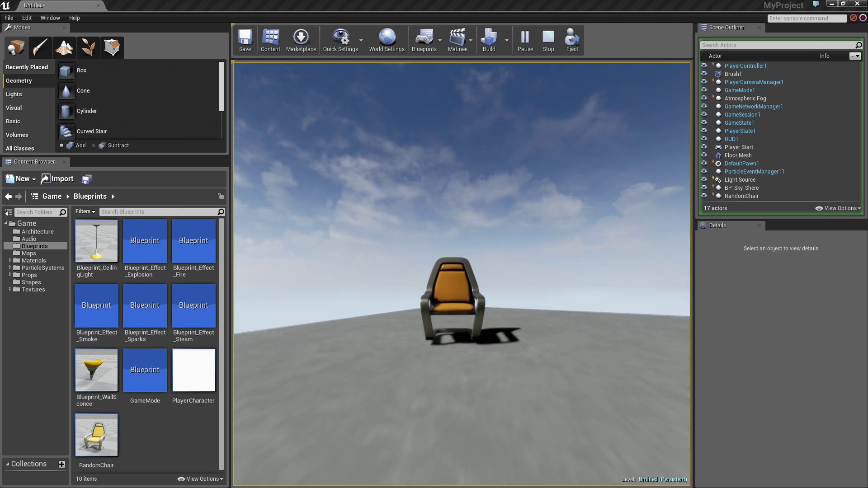
key("w")
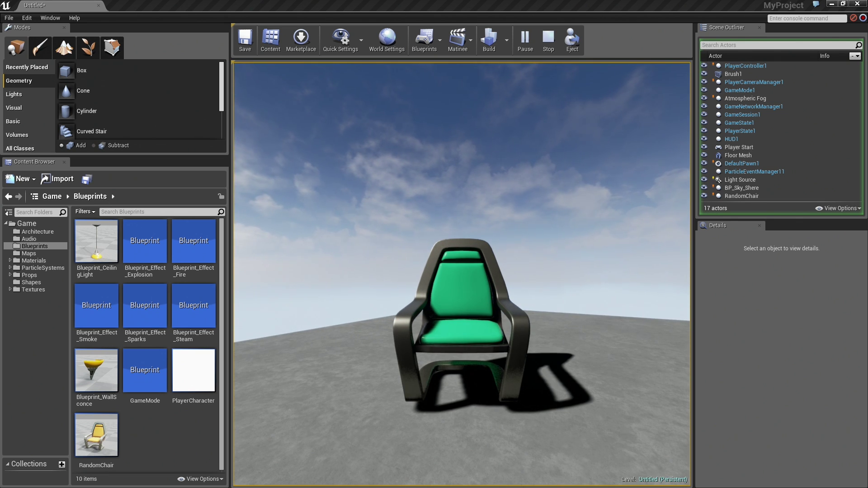
key("s")
key("Escape")
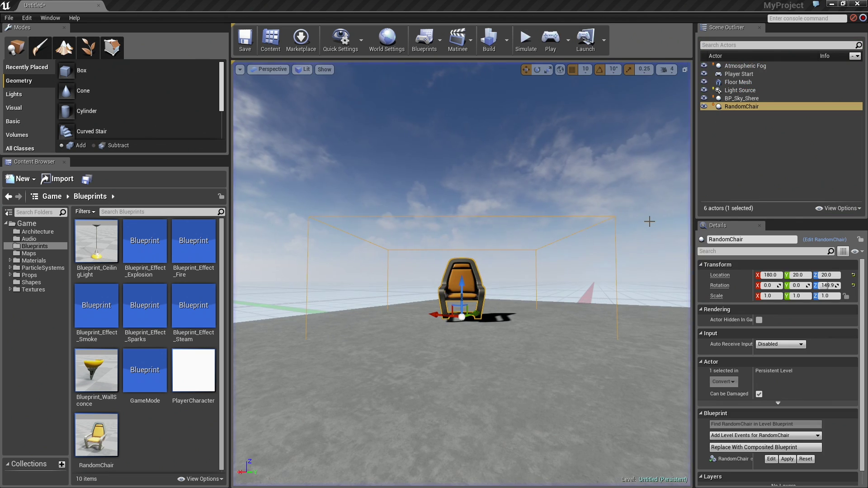
key("alt+Tab")
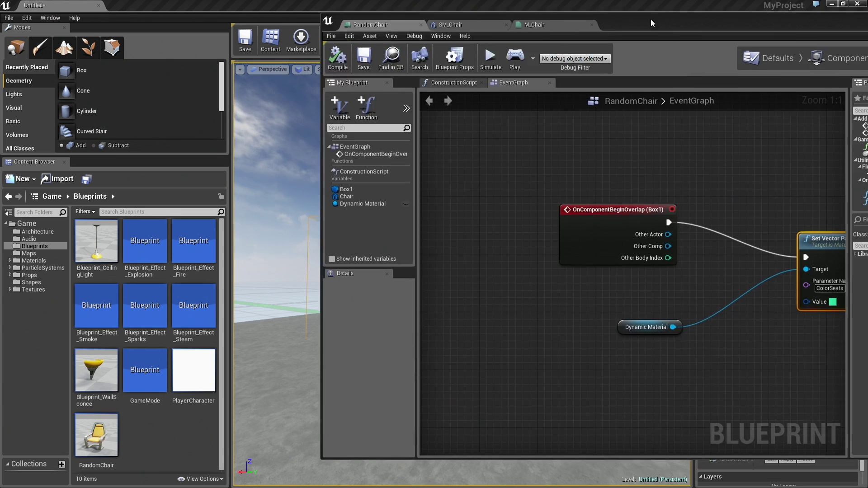
Maximize the Blueprint editor and reposition the Set Vector Parameter Value and Dynamic Material nodes
left_click_drag(651, 22, 425, 18)
double_click(422, 22)
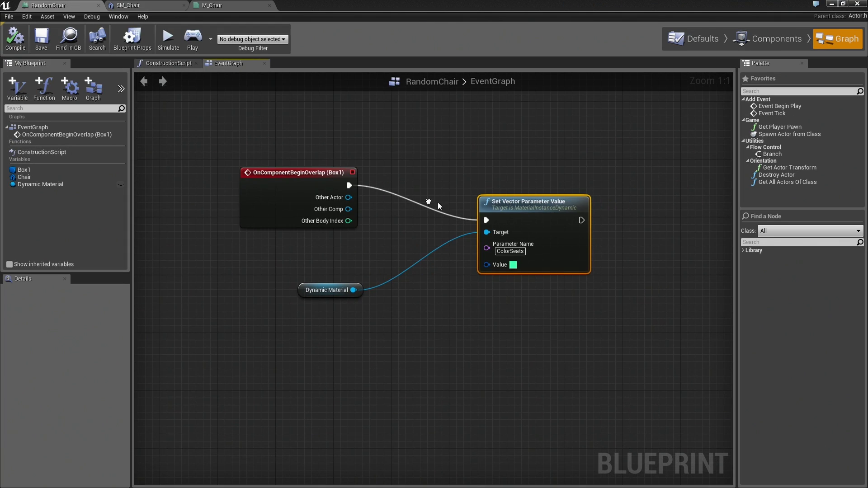
left_click_drag(501, 204, 480, 226)
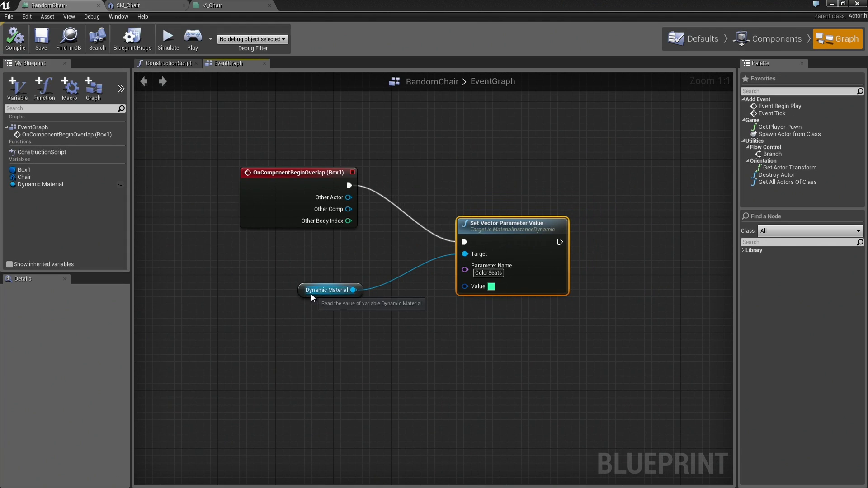
left_click_drag(312, 297, 331, 283)
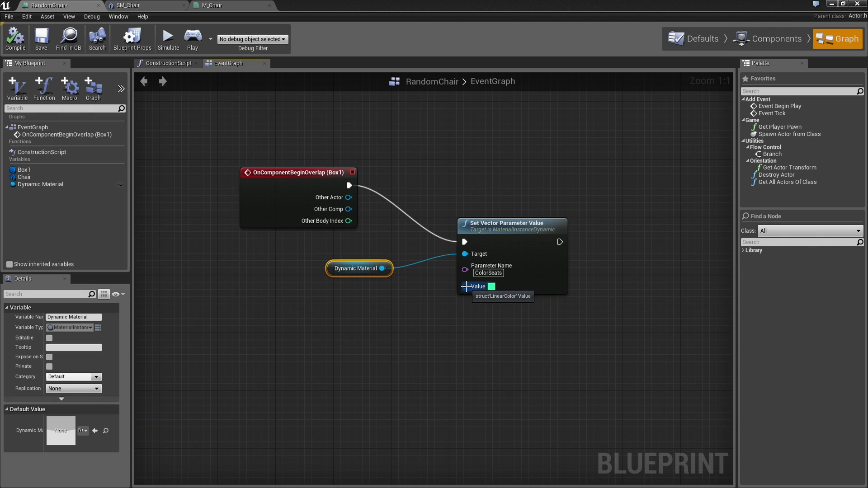
Start a 'rando' action search from the Value pin, then cancel it without adding a node
left_click_drag(465, 286, 389, 341)
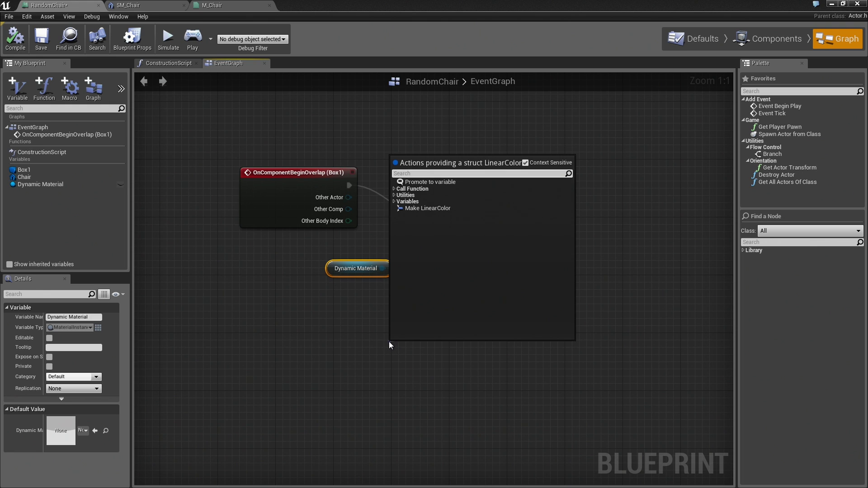
type("random")
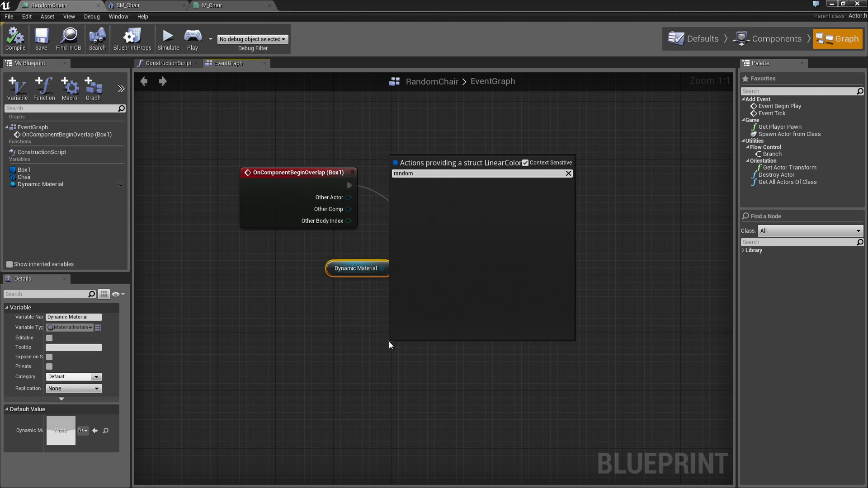
key("BackSpace")
key("BackSpace")
key("BackSpace")
key("BackSpace")
key("BackSpace")
key("BackSpace")
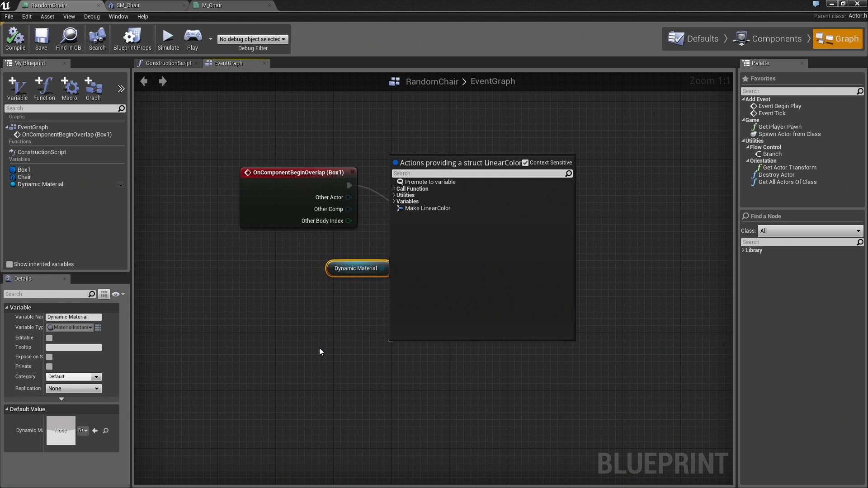
left_click(323, 348)
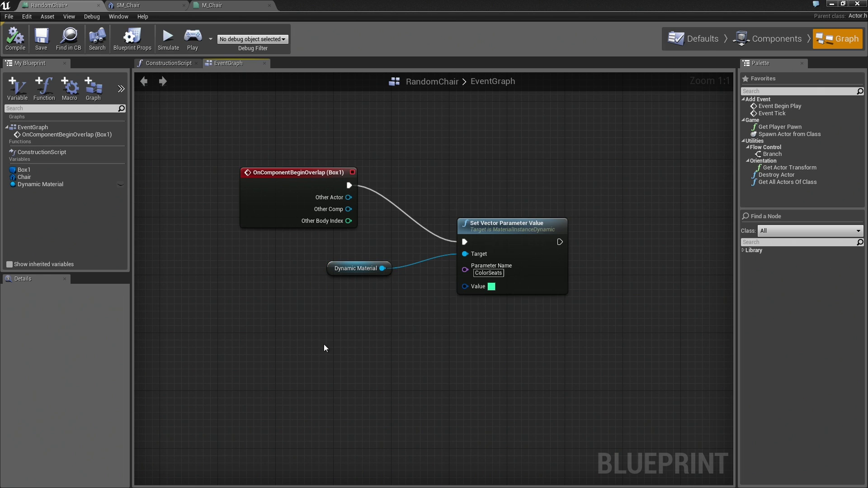
Add a Random Float in Range node with Max set to 1
right_click(236, 316)
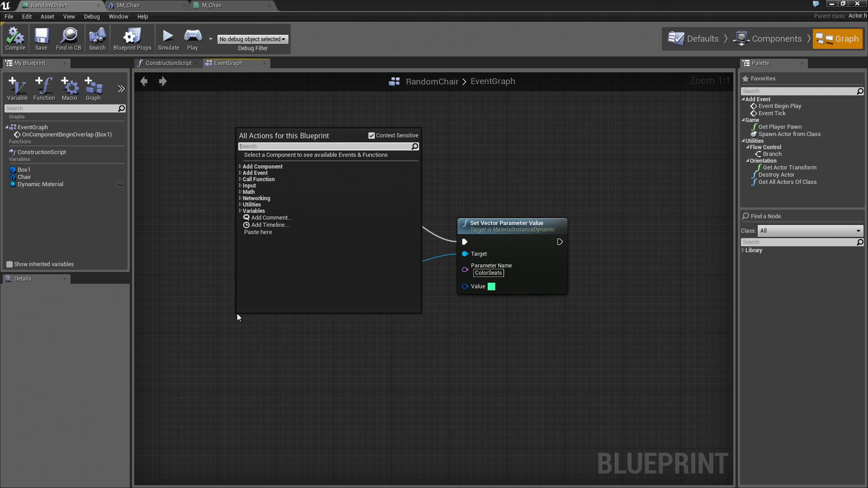
type("random")
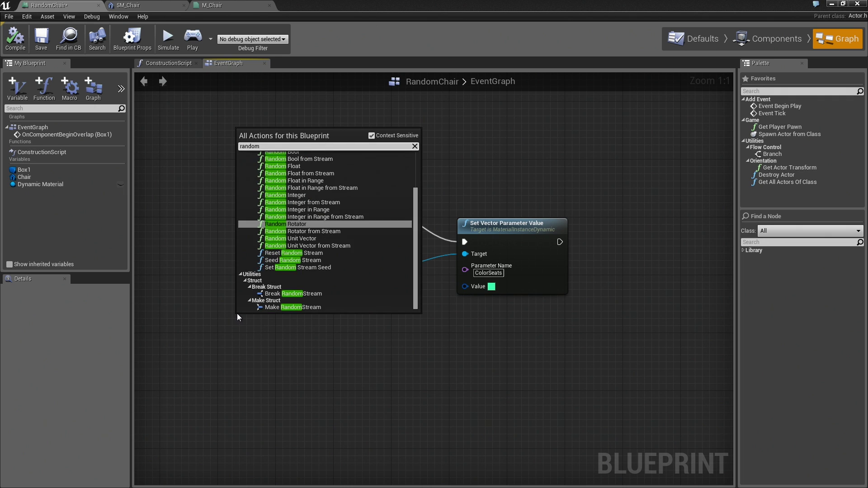
left_click(315, 181)
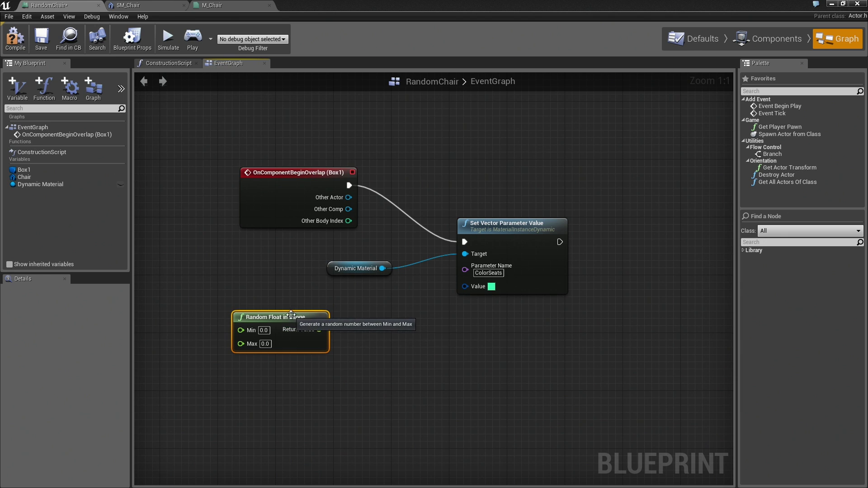
left_click_drag(292, 315, 262, 322)
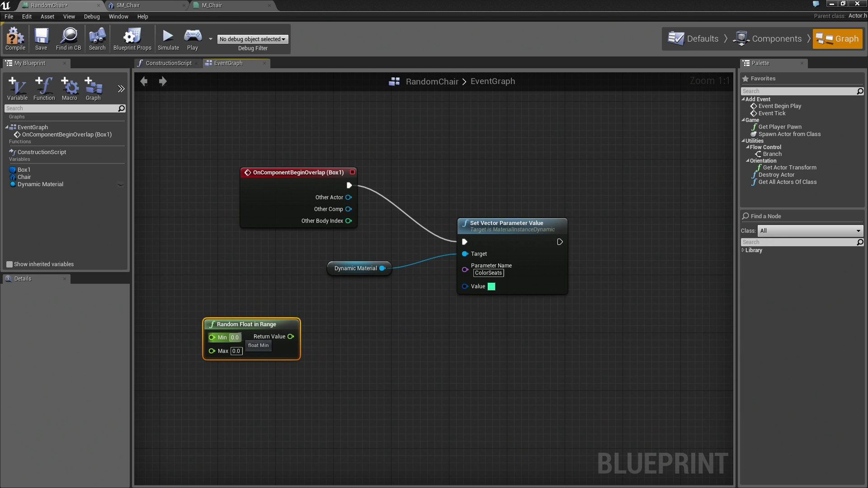
left_click(236, 351)
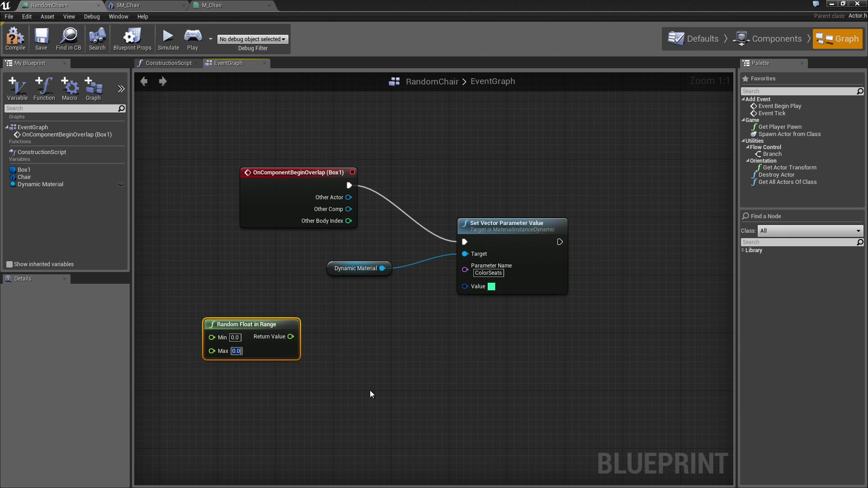
type("1")
Copy the Random Float in Range node twice and stack the copies below the original
right_click_drag(296, 402, 313, 360)
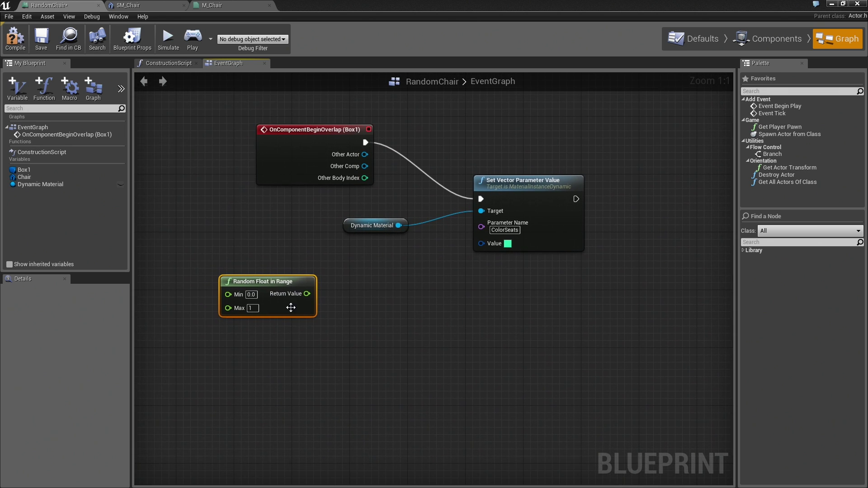
key("ctrl+c")
key("ctrl+v")
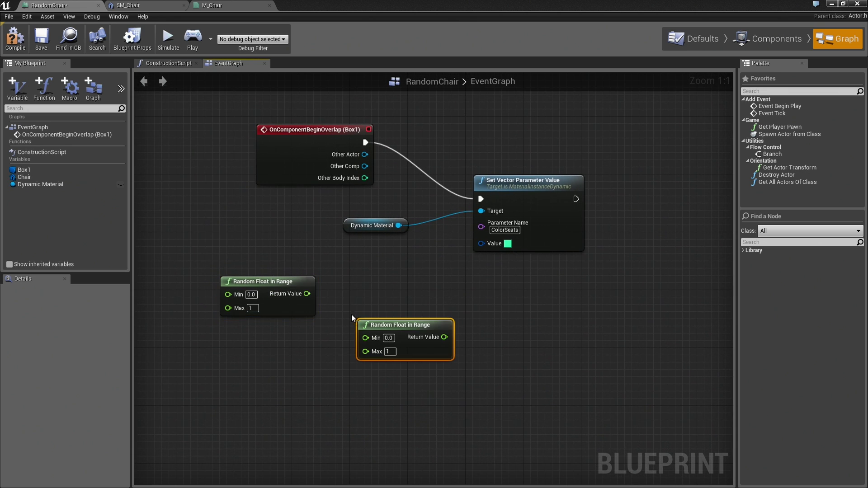
left_click_drag(380, 335, 253, 327)
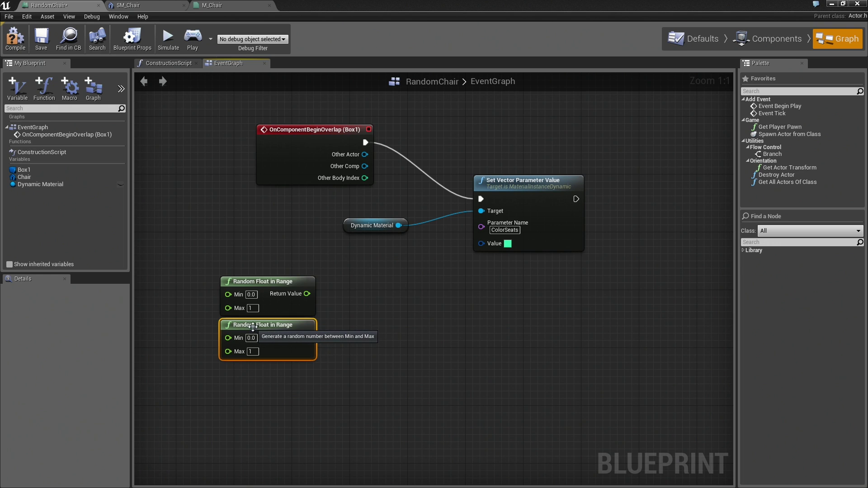
key("ctrl+v")
left_click_drag(421, 351, 248, 366)
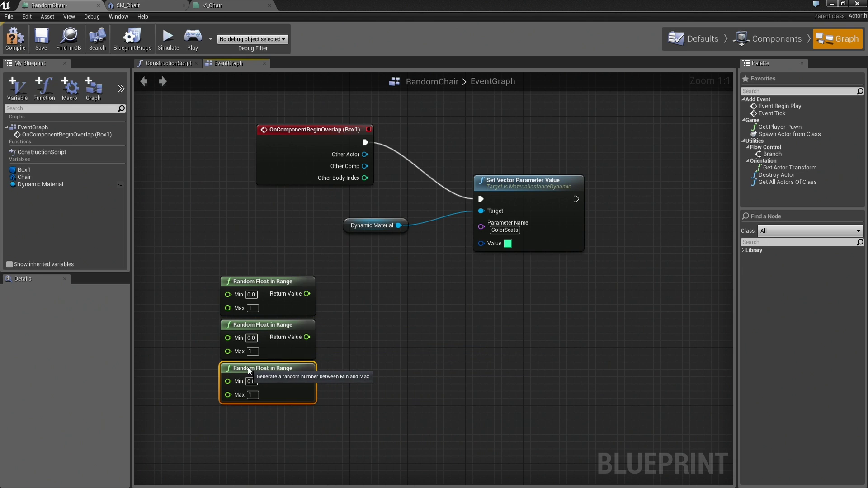
left_click(368, 352)
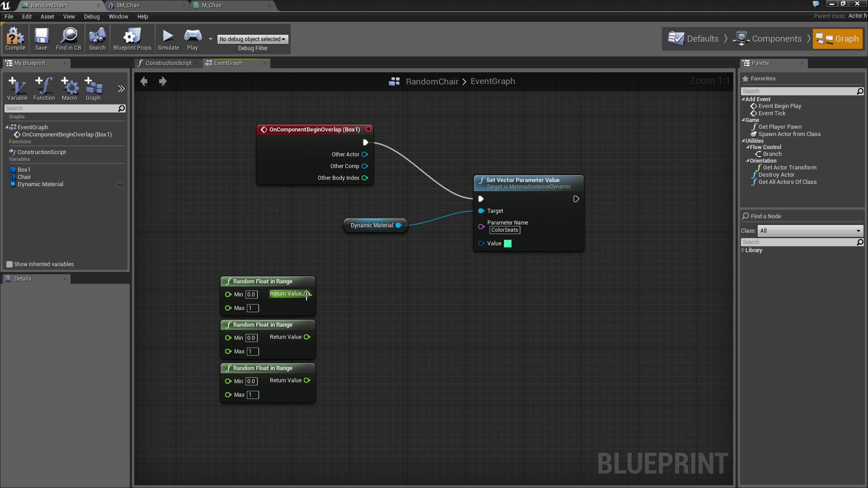
Add a Make Color fed by the three random floats as R, G, B, driving ColorSeats Value
left_click_drag(308, 294, 362, 314)
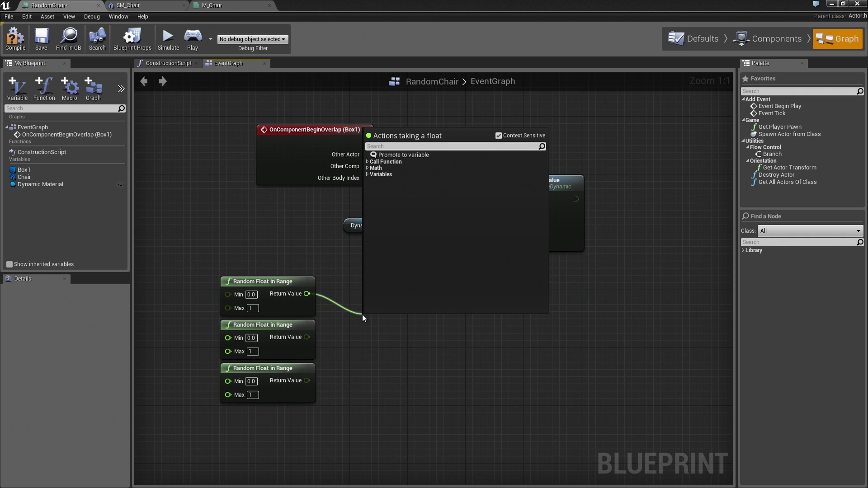
type("make")
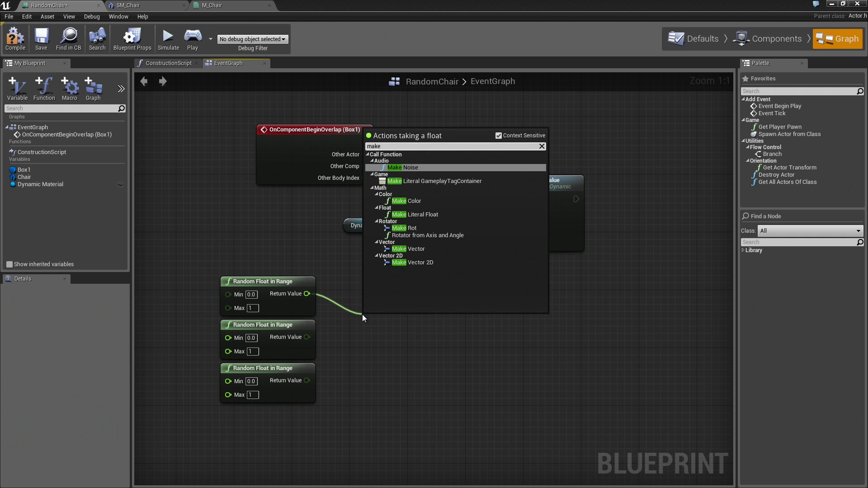
left_click(416, 200)
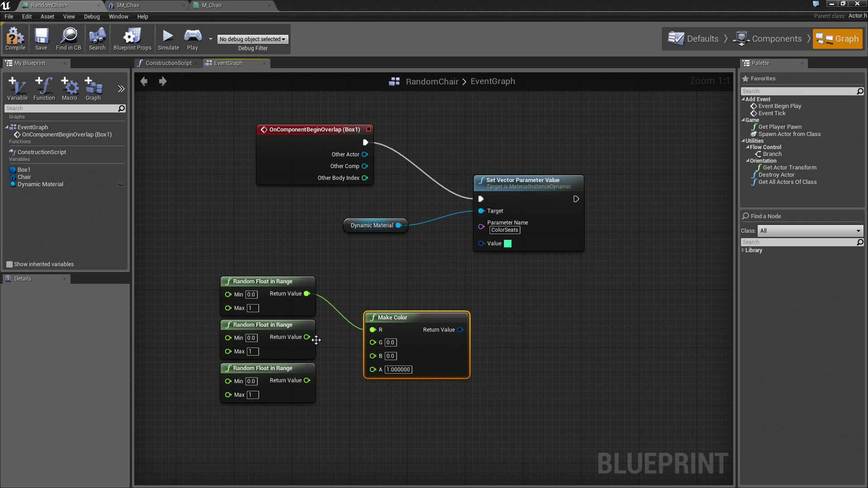
left_click_drag(307, 337, 374, 342)
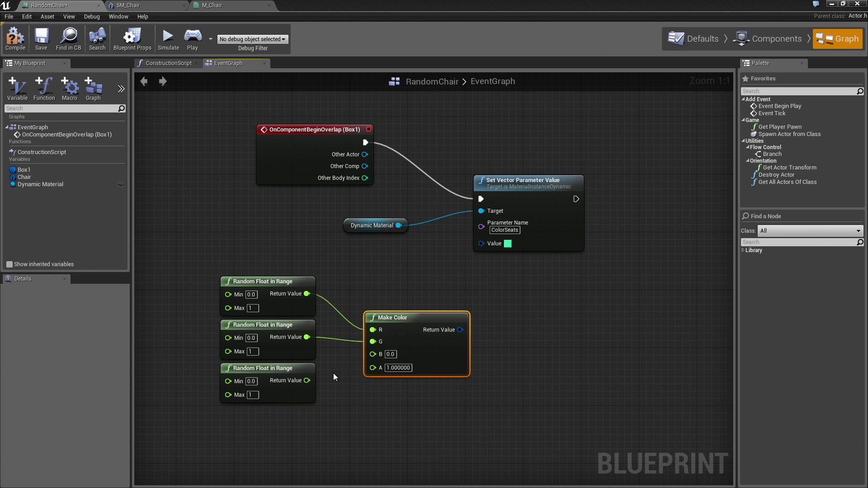
left_click_drag(308, 380, 373, 354)
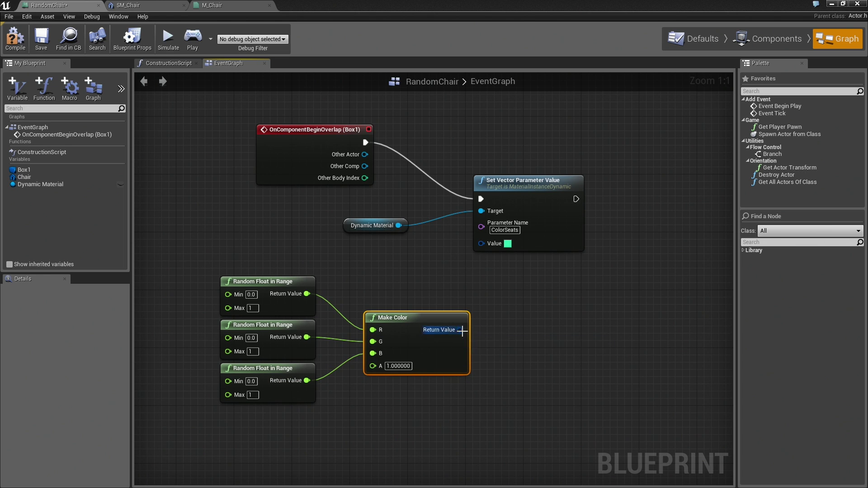
left_click_drag(461, 330, 481, 244)
Line up the Make Color and three Random Float in Range nodes neatly side by side
left_click_drag(418, 330, 396, 287)
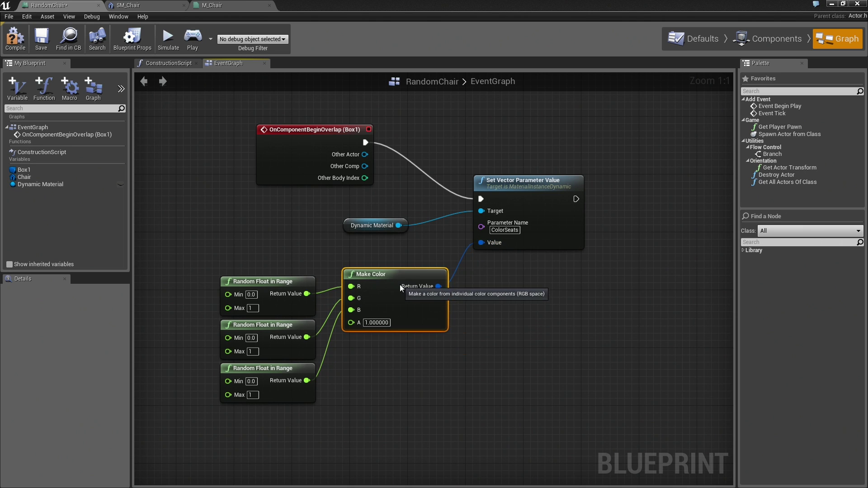
left_click_drag(240, 459, 312, 270)
left_click_drag(285, 288, 278, 274)
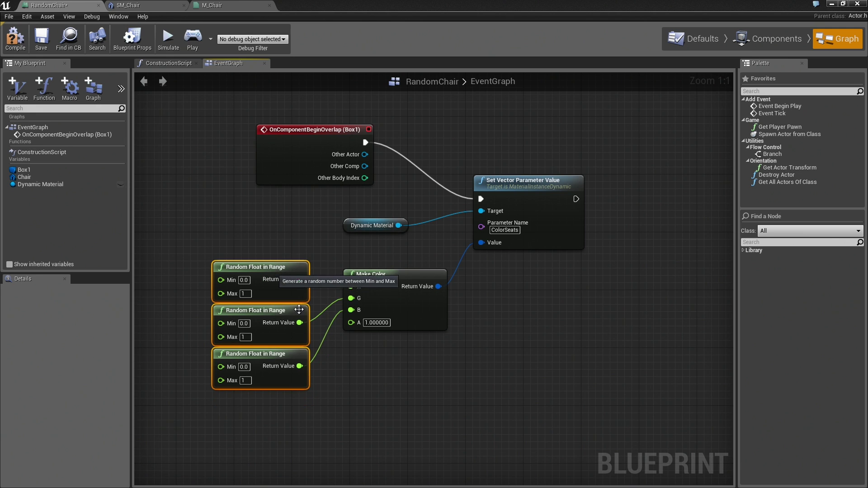
left_click(508, 344)
right_click_drag(507, 344, 522, 368)
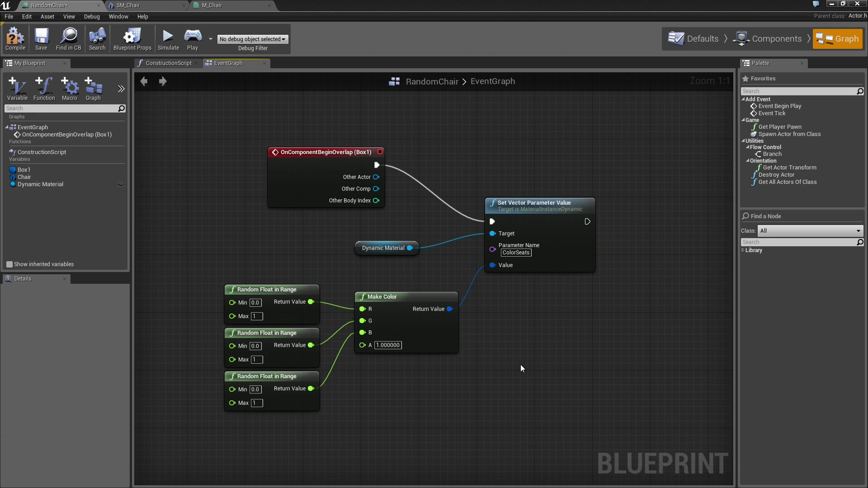
Save the RandomChair Blueprint and return to the level editor
left_click(42, 38)
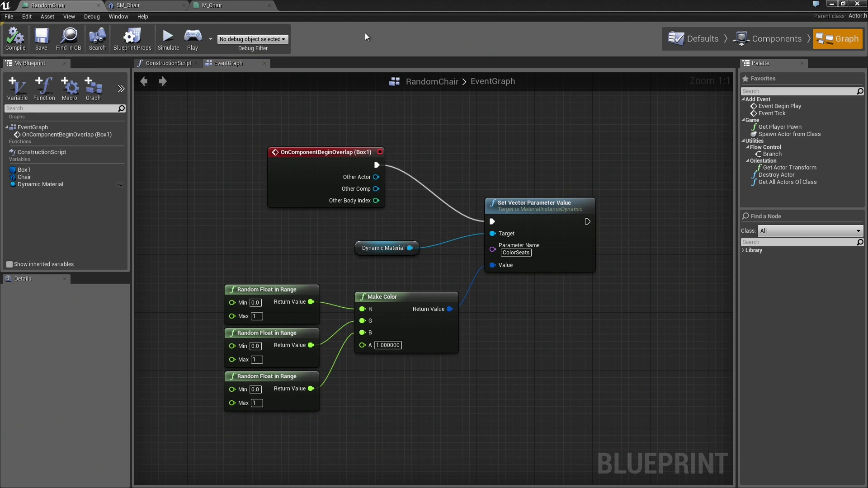
double_click(343, 4)
left_click(537, 90)
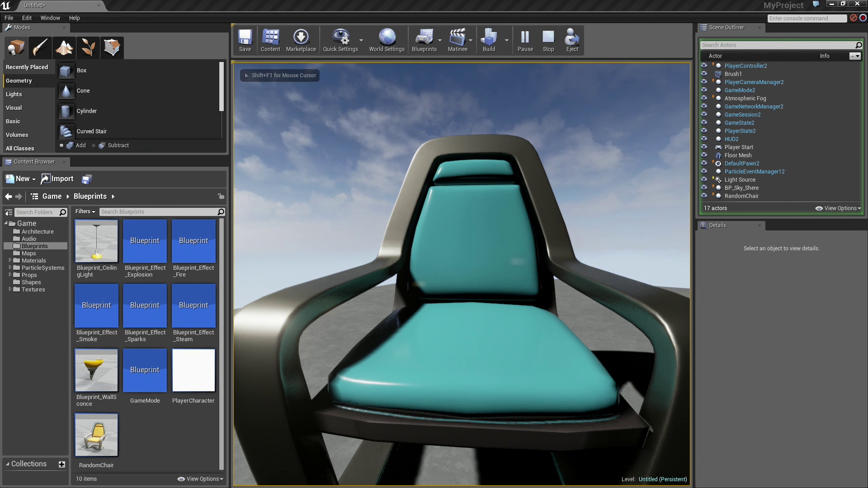
Walk into and away from the chair repeatedly, seeing seats turn teal, green and purple, then stop play
key("s")
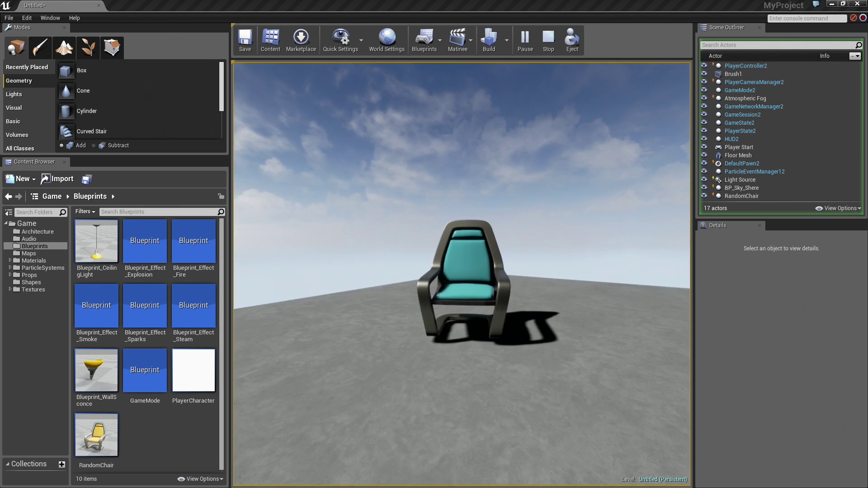
key("s")
key("w")
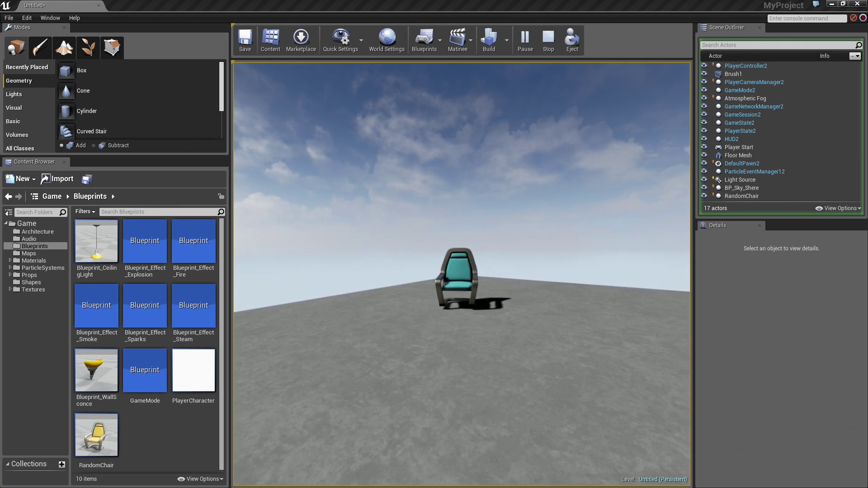
key("s")
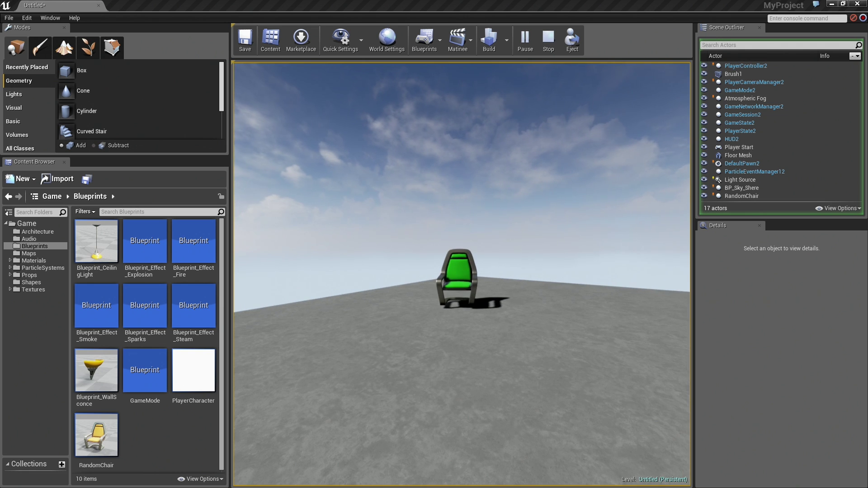
key("w")
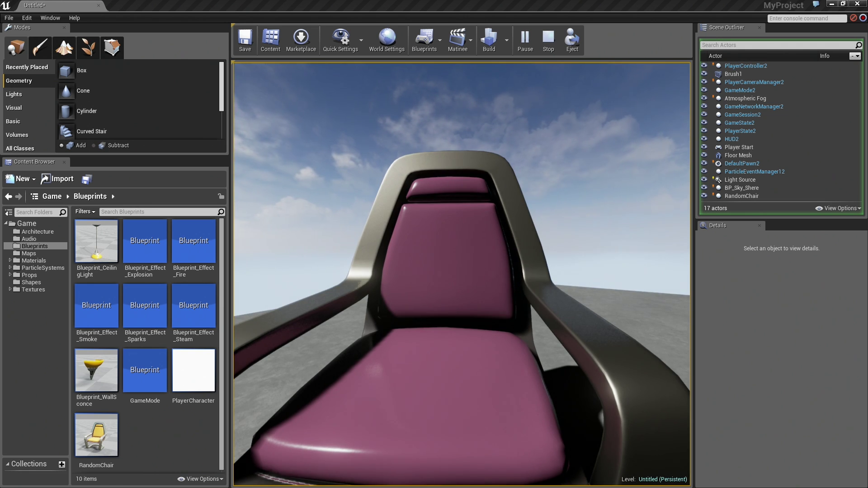
key("s")
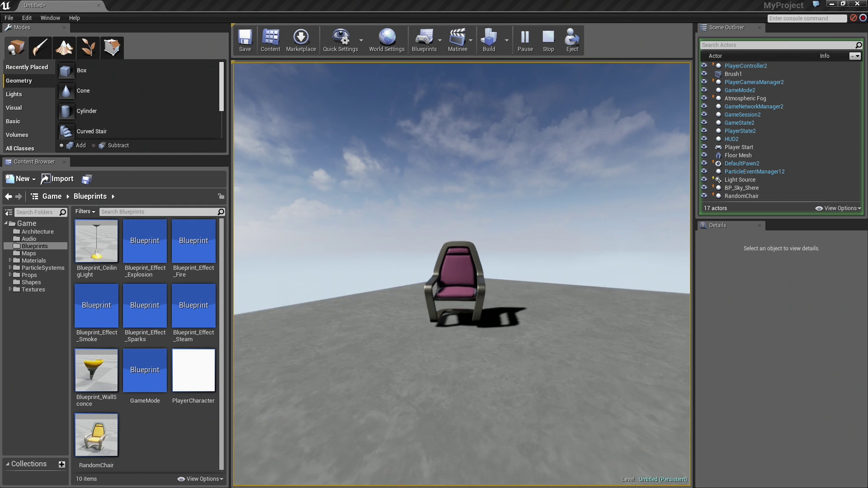
key("w")
key("Escape")
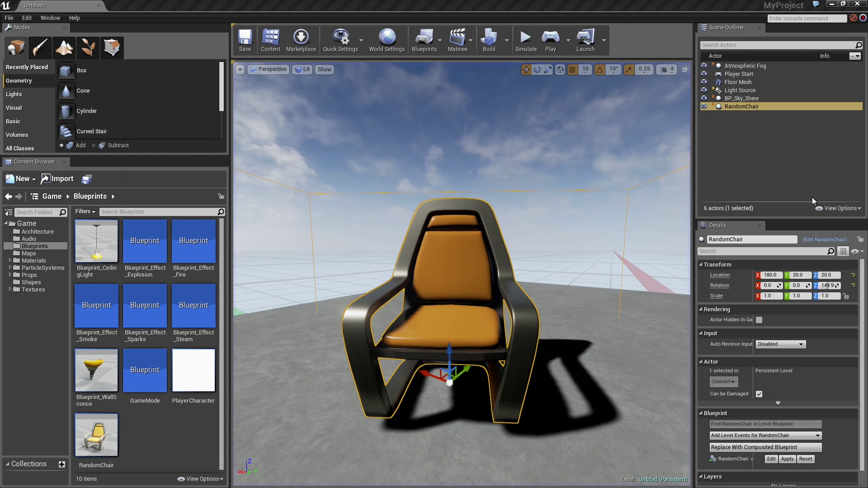
Open the RandomChair Blueprint editor, focus the viewport on the chair and narrow the side panels
left_click(824, 239)
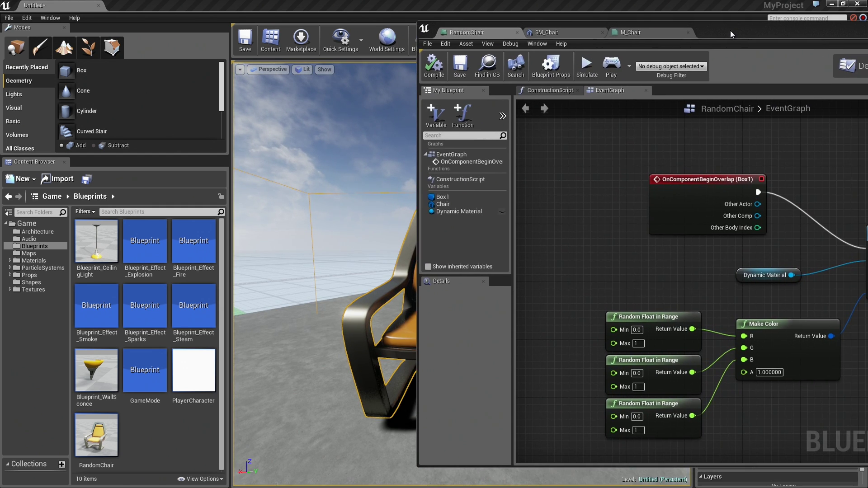
key("f")
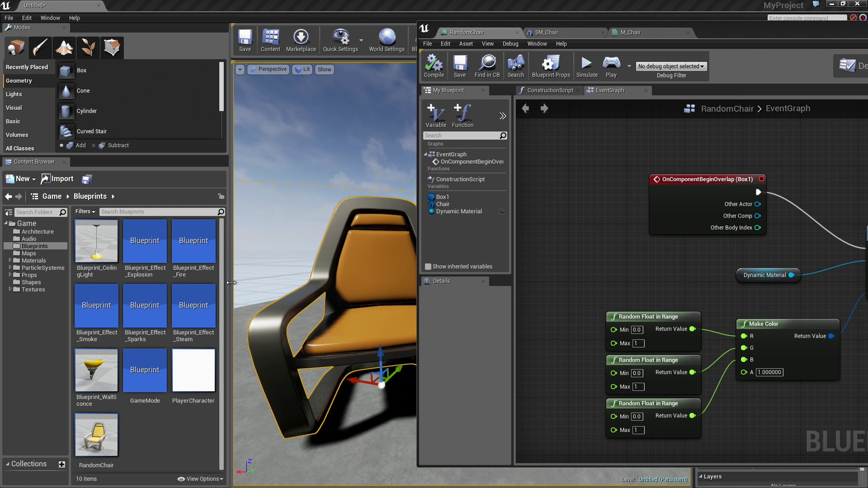
left_click_drag(230, 281, 82, 280)
left_click_drag(724, 33, 494, 31)
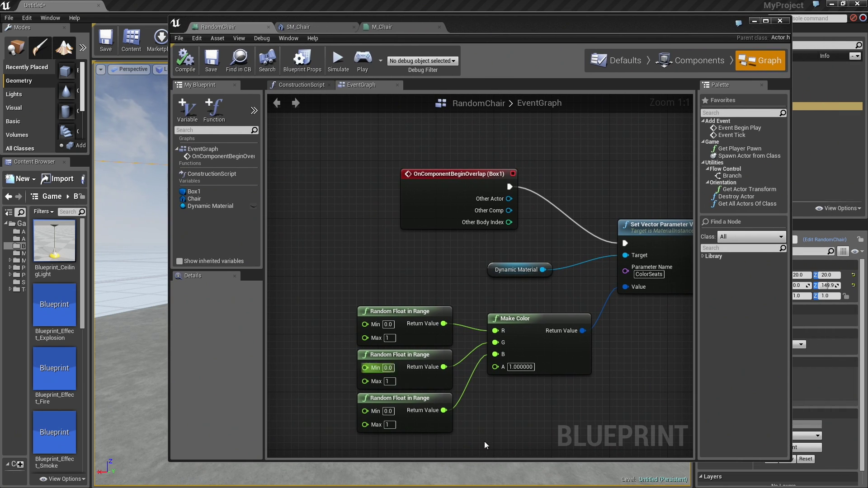
Undock the EventGraph into its own window snapped to the right half of the screen
left_click(397, 85)
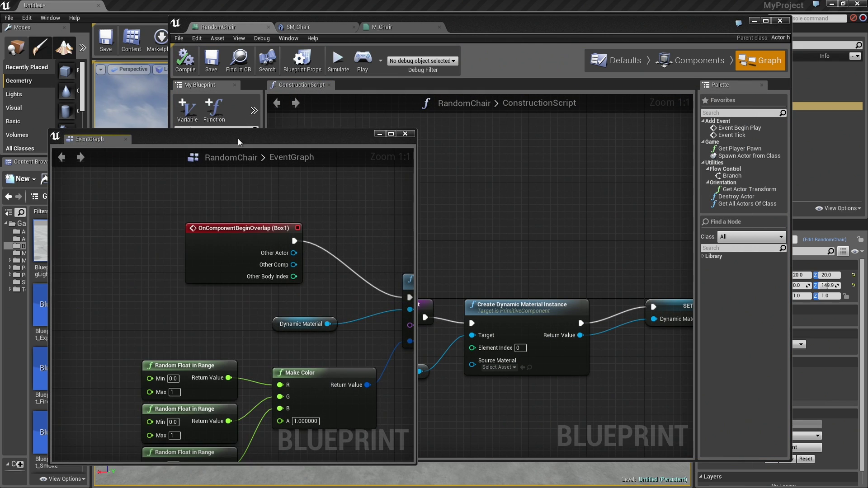
left_click_drag(498, 28, 867, 63)
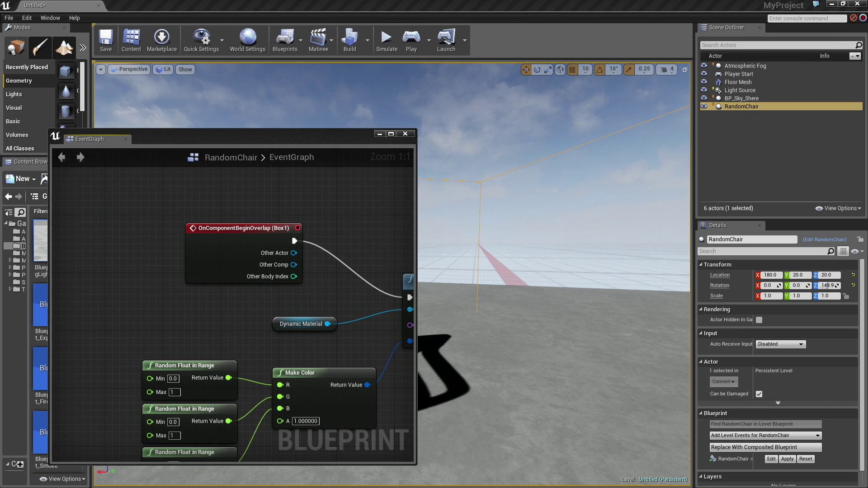
left_click_drag(286, 141, 455, 104)
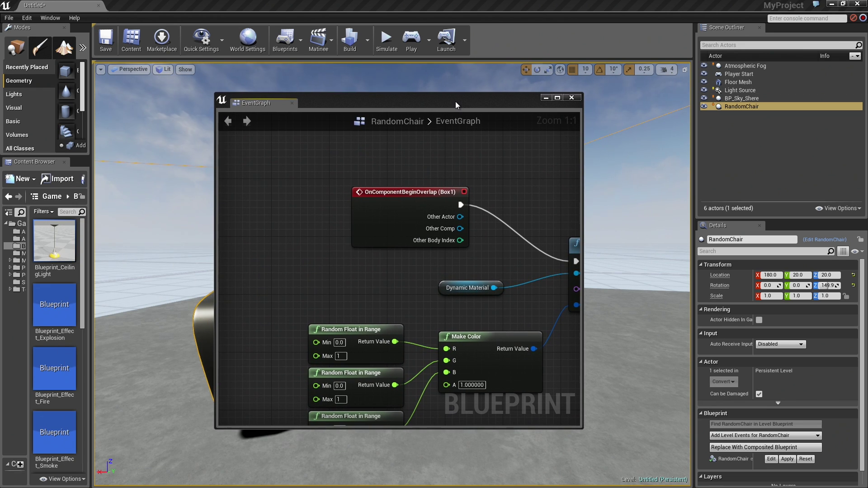
key("super+Right")
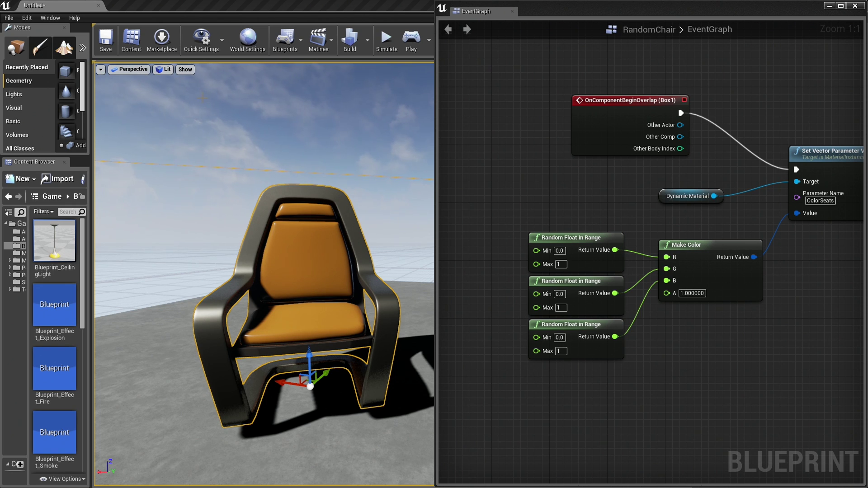
Undock the level viewport, snap it to the left half, and centre the camera on the chair
left_click(95, 63)
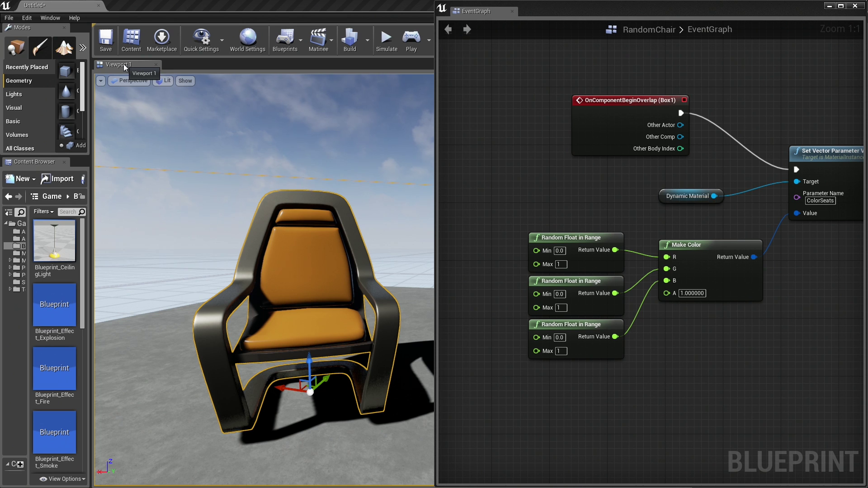
left_click_drag(128, 64, 211, 98)
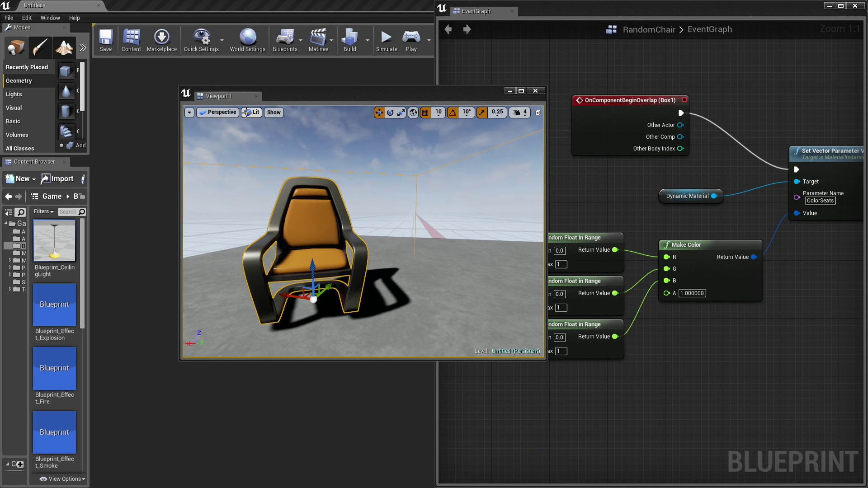
key("super+Left")
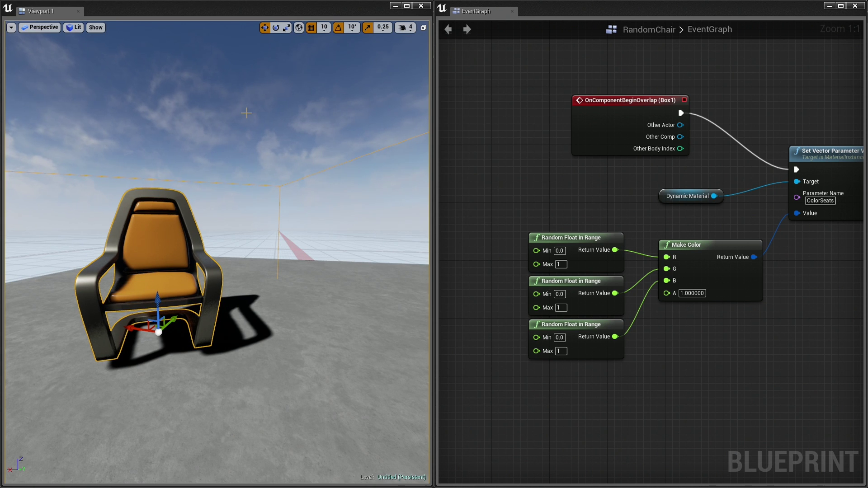
left_click_drag(299, 191, 293, 231)
right_click_drag(669, 208, 609, 216)
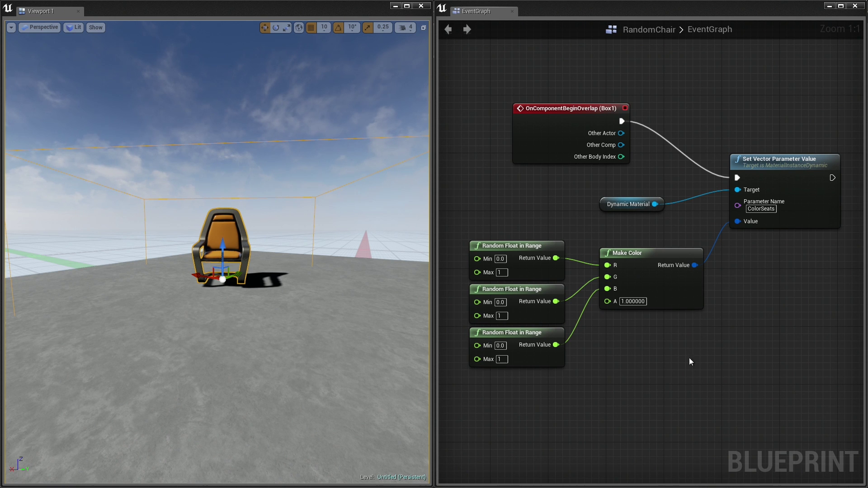
left_click_drag(367, 307, 357, 307)
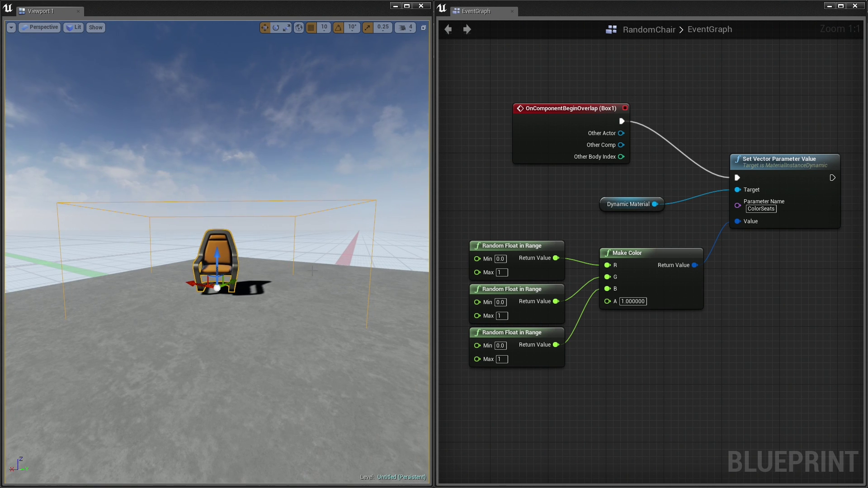
Play with Alt+P and walk into the chair five times, each overlap giving the seats a new colour
key("alt+p")
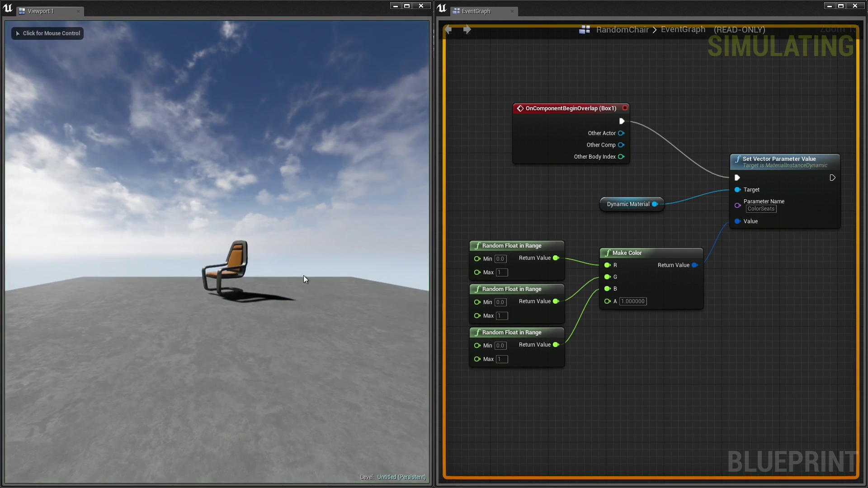
key("w")
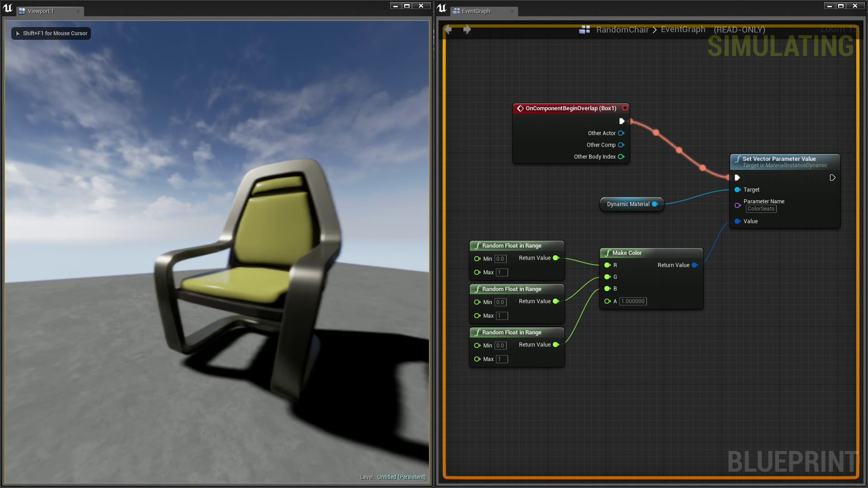
key("s")
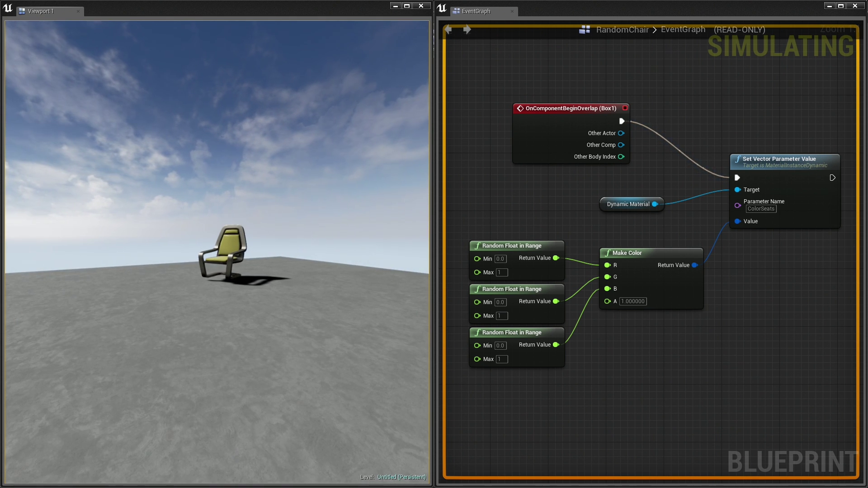
key("w")
key("s")
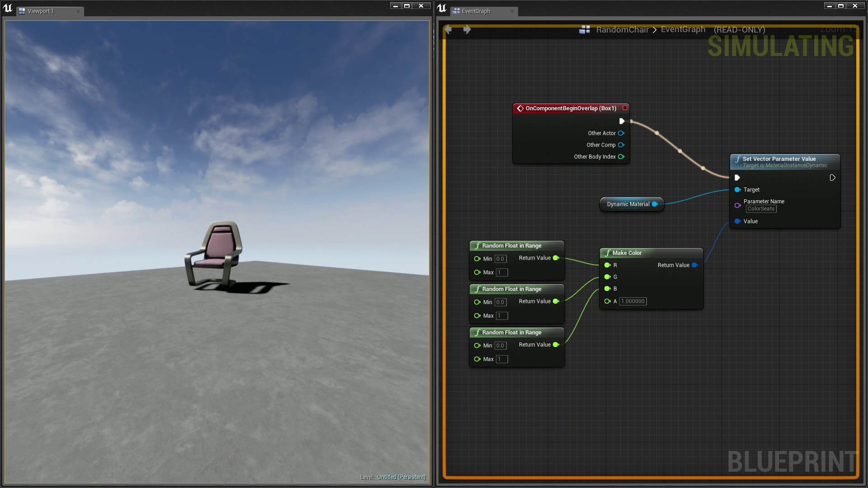
key("w")
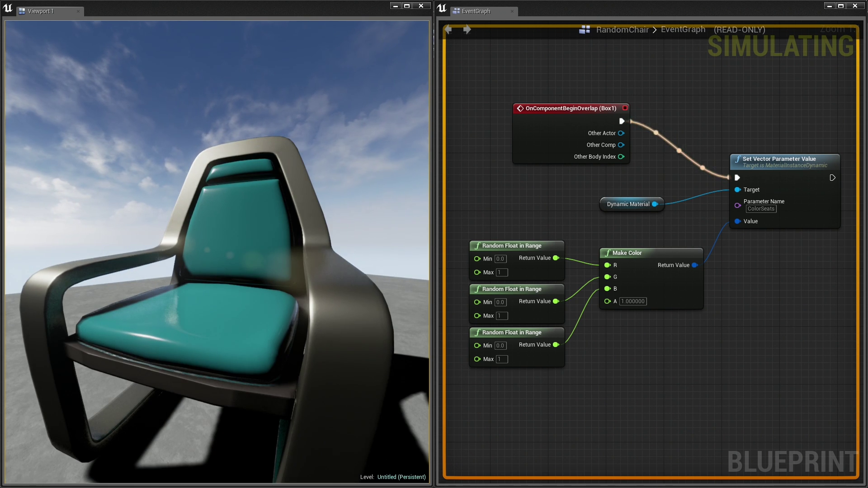
key("s")
key("w")
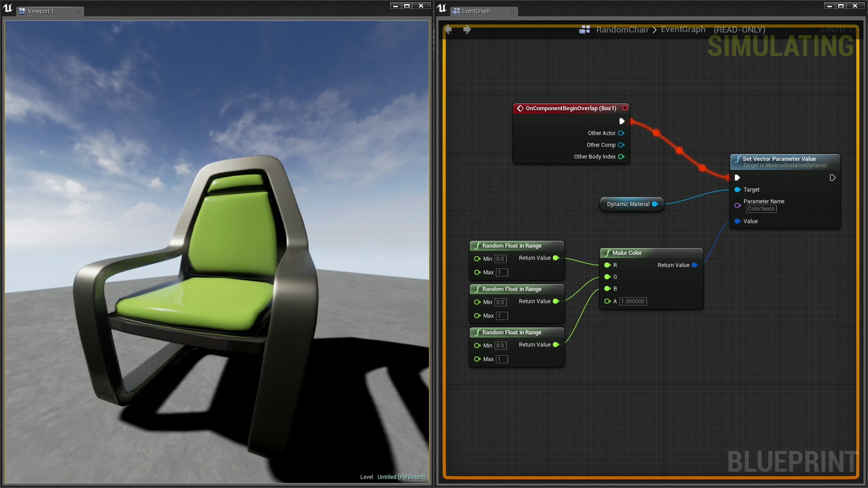
key("s")
key("w")
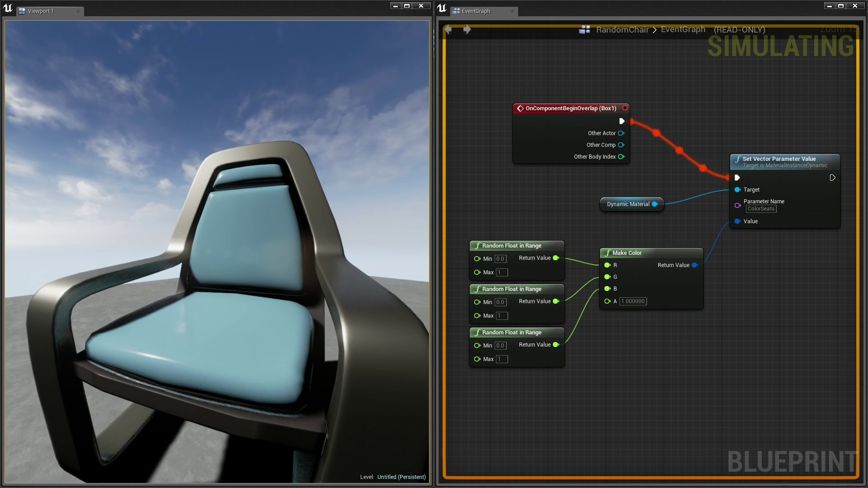
key("s")
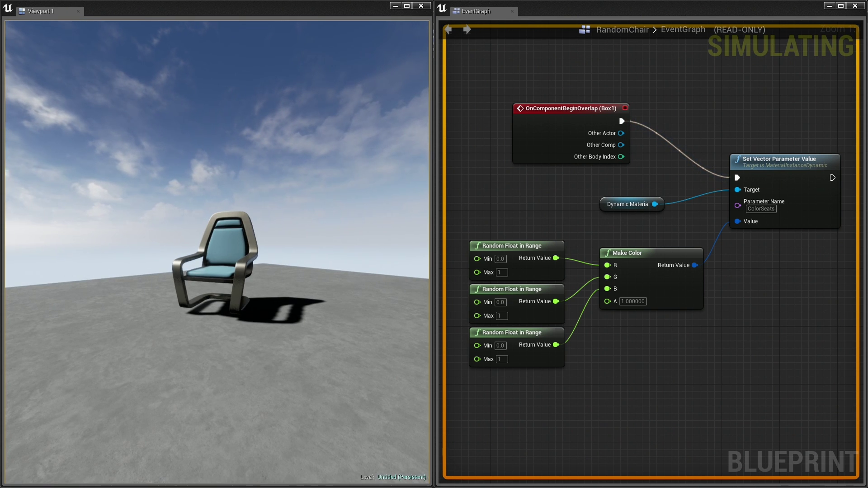